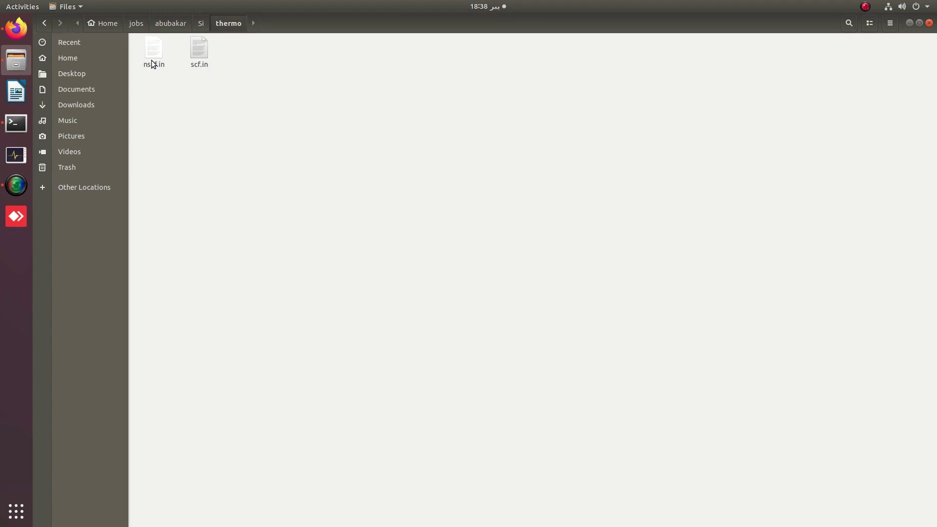
# Review scf.in: the scf calculation type, 60.0 wavefunction cutoff, and k-point grid and offsets
pyautogui.doubleClick(197, 51)
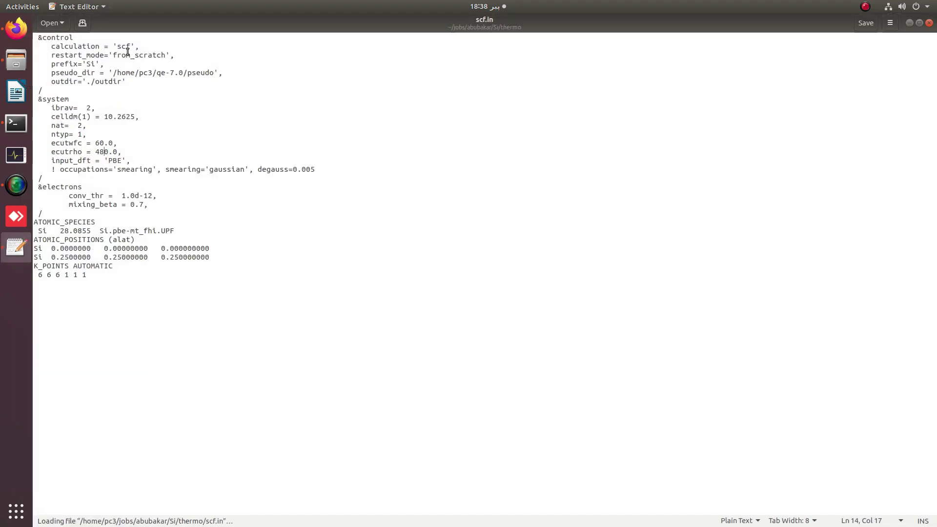
pyautogui.moveTo(117, 46); pyautogui.dragTo(125, 46)
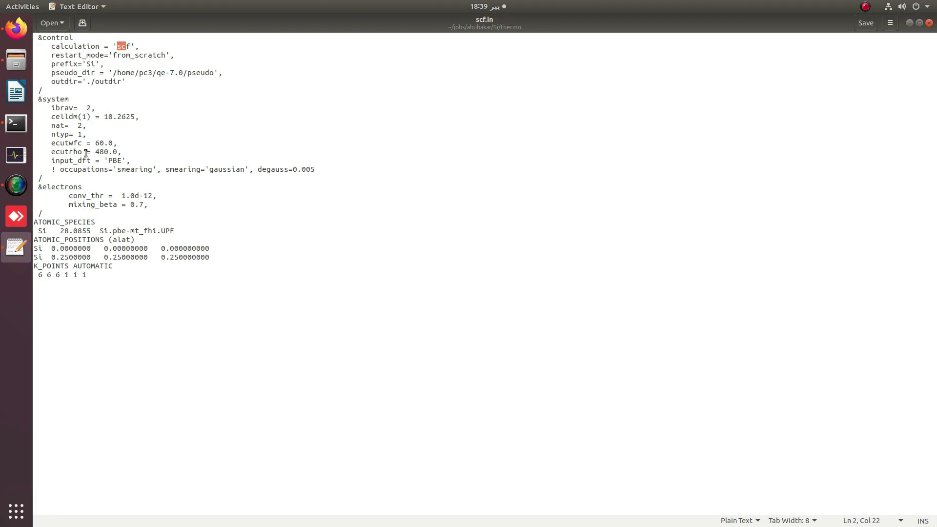
pyautogui.moveTo(96, 143); pyautogui.dragTo(112, 143)
pyautogui.moveTo(39, 274); pyautogui.dragTo(87, 274)
pyautogui.click(84, 274)
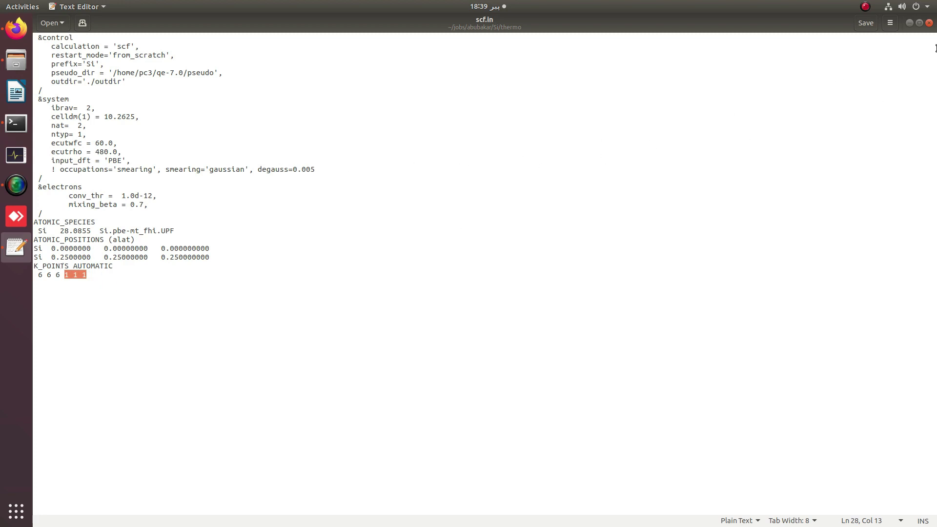
pyautogui.click(929, 23)
# In a new terminal, run 'time mpirun -np 8 /home/pc3/qe-7.0/bin/pw.x -inp scf.in > scf.out'
pyautogui.hotkey('ctrl', 'alt', 't')
pyautogui.moveTo(604, 188); pyautogui.dragTo(808, 183)
pyautogui.moveTo(577, 116); pyautogui.dragTo(513, 165)
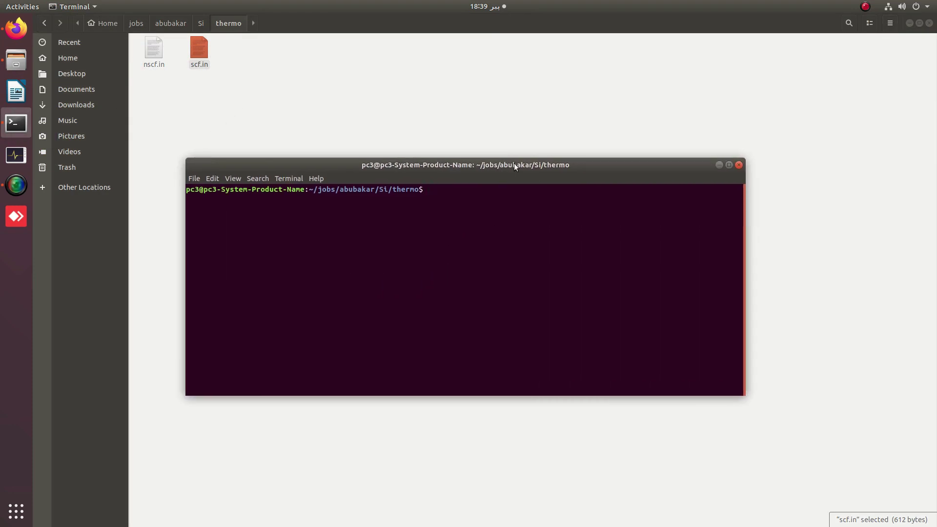
pyautogui.write('time mpirun -np 8 /home/pc3/q')
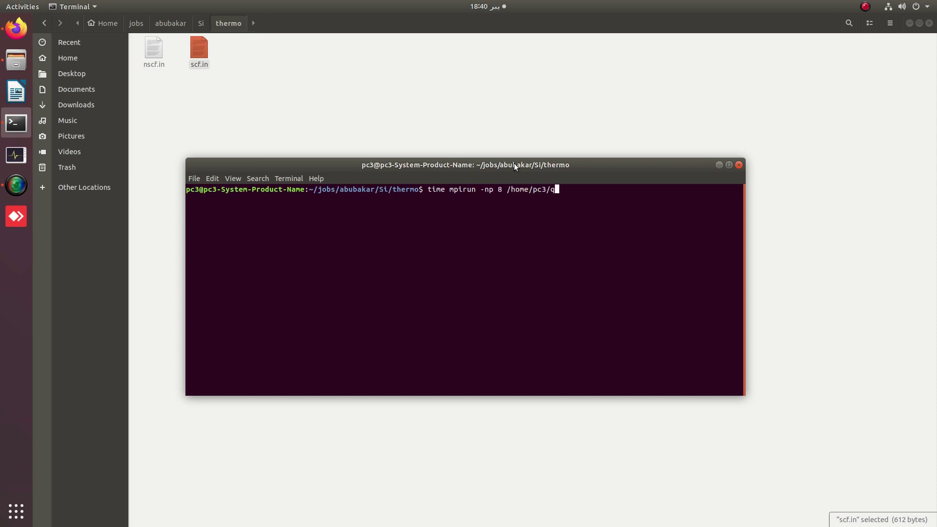
pyautogui.write('e-7.0/bin/pw.x -inp scf.o')
pyautogui.press('BackSpace')
pyautogui.write('in > scf.out')
pyautogui.press('Return')
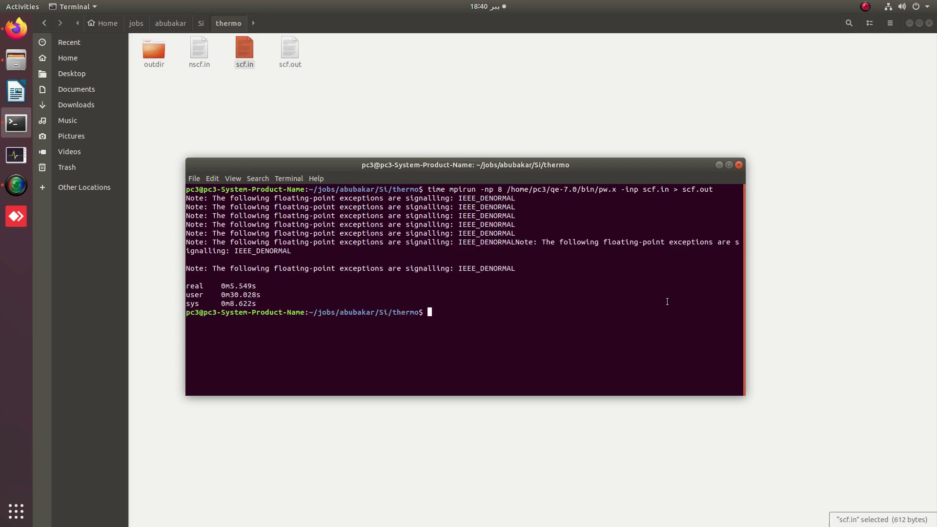
# Recall the pw.x command and edit it to read nscf.in and write nscf.out
pyautogui.moveTo(744, 264); pyautogui.dragTo(725, 292)
pyautogui.press('Up')
pyautogui.press('Left')
pyautogui.press('Left')
pyautogui.press('Left')
pyautogui.press('Left')
pyautogui.press('Left')
pyautogui.press('Left')
pyautogui.press('Left')
pyautogui.write('n')
pyautogui.press('Left')
pyautogui.press('Left')
pyautogui.press('Left')
pyautogui.press('Left')
pyautogui.press('Left')
pyautogui.press('Left')
pyautogui.press('Left')
pyautogui.press('Left')
pyautogui.press('Left')
pyautogui.press('Left')
pyautogui.write('n')
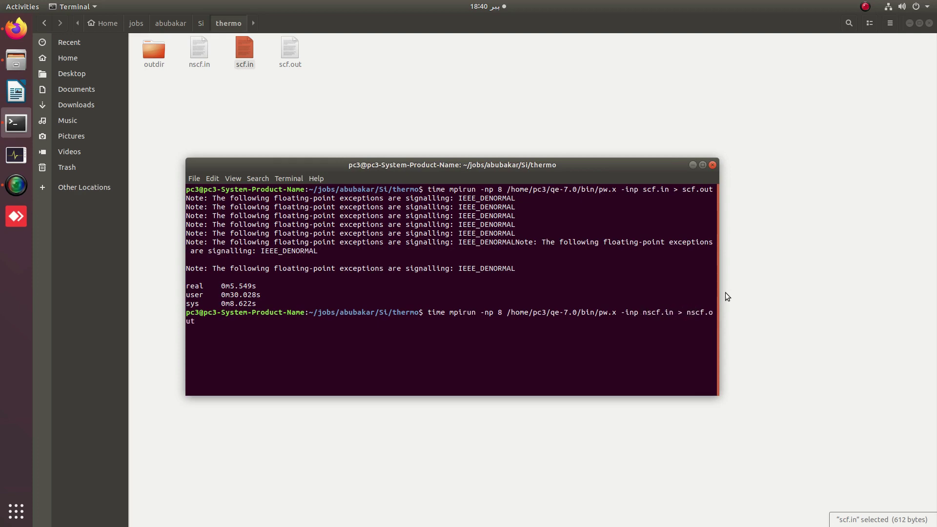
pyautogui.moveTo(725, 292); pyautogui.dragTo(767, 292)
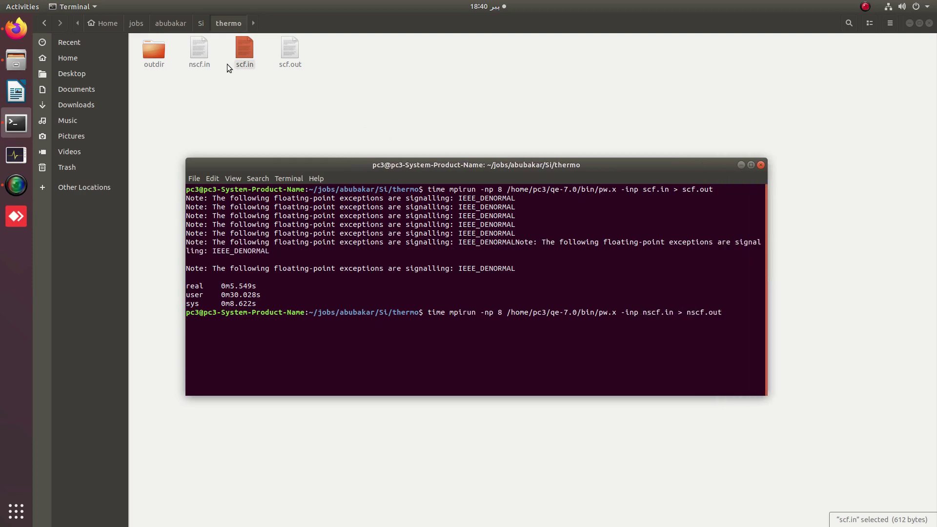
pyautogui.doubleClick(200, 51)
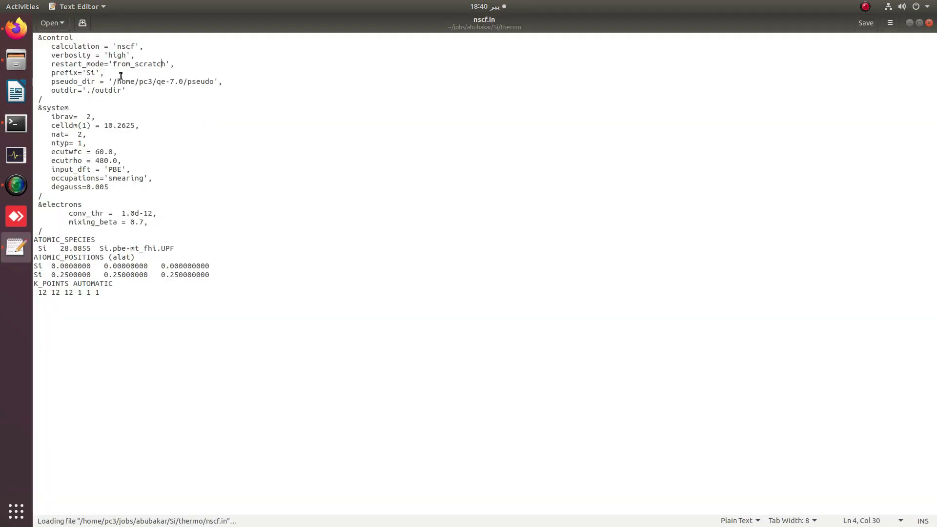
pyautogui.moveTo(119, 46); pyautogui.dragTo(135, 46)
pyautogui.moveTo(49, 55); pyautogui.dragTo(138, 53)
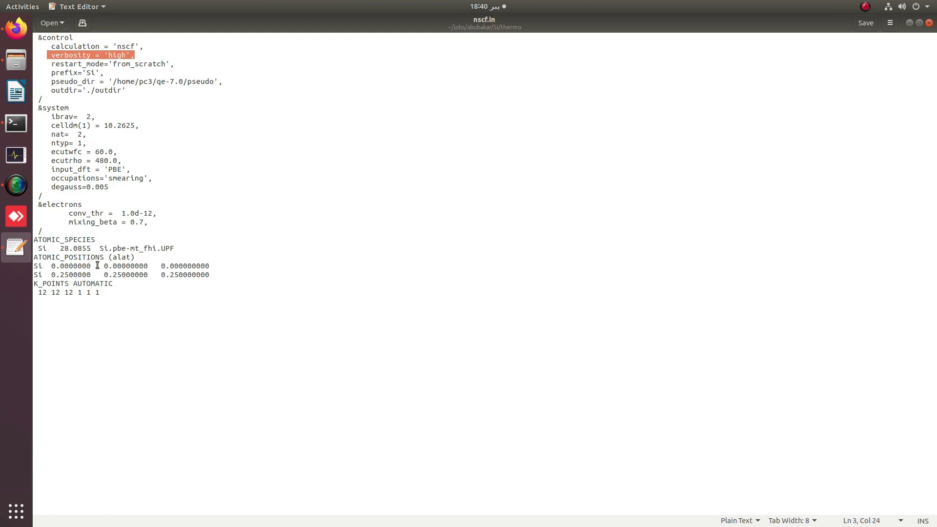
pyautogui.moveTo(39, 292); pyautogui.dragTo(102, 293)
pyautogui.click(929, 23)
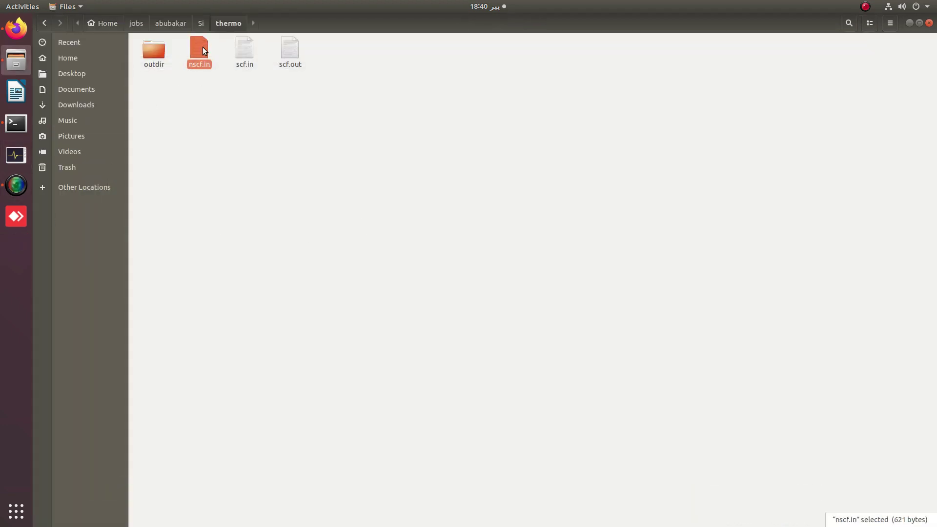
pyautogui.doubleClick(203, 47)
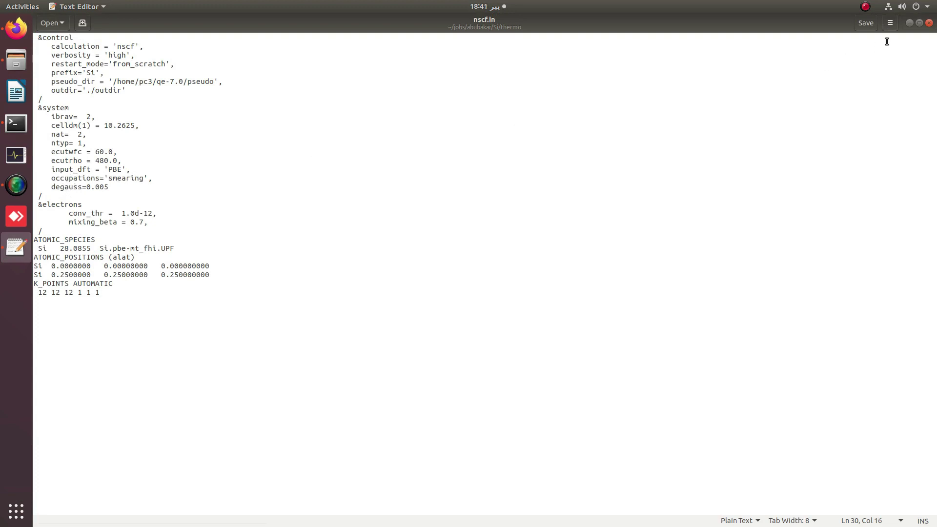
pyautogui.click(929, 23)
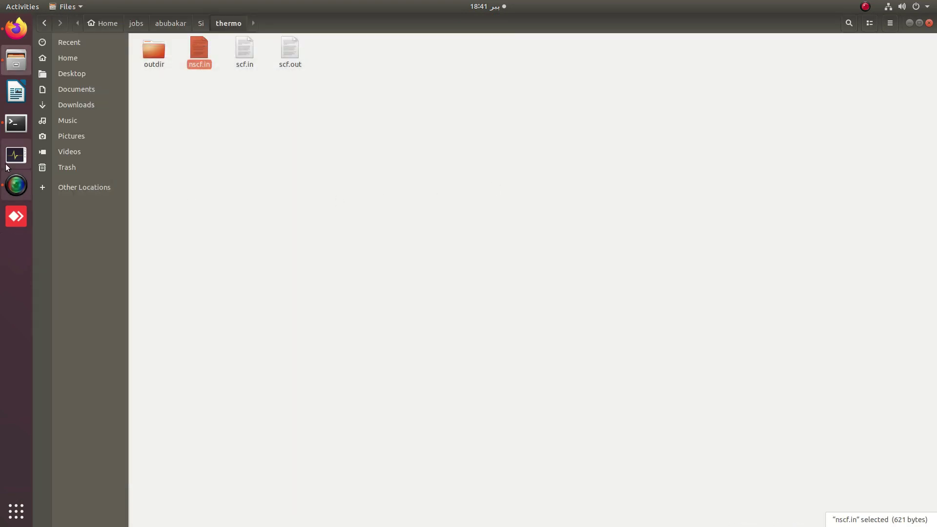
pyautogui.click(16, 123)
# Run the nscf pw.x command and confirm the Si prefix in nscf.in
pyautogui.press('Return')
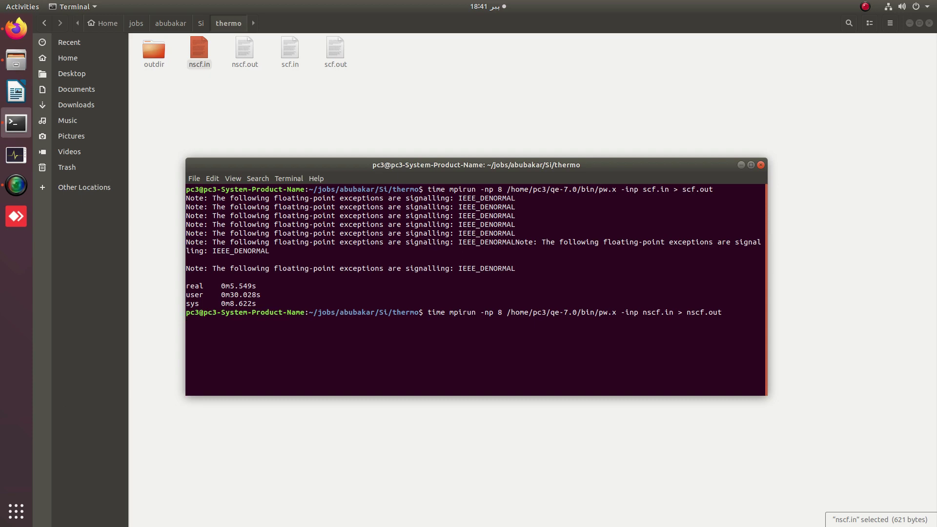
pyautogui.doubleClick(201, 59)
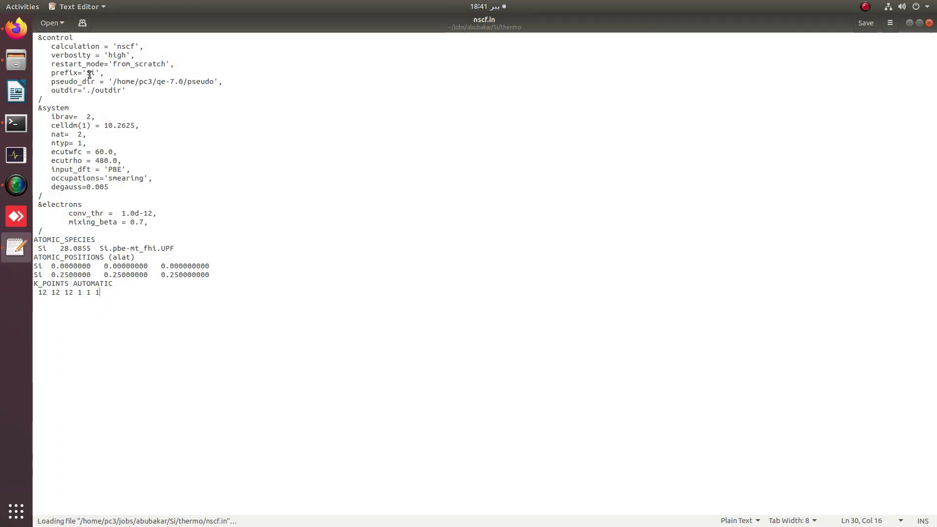
pyautogui.doubleClick(89, 73)
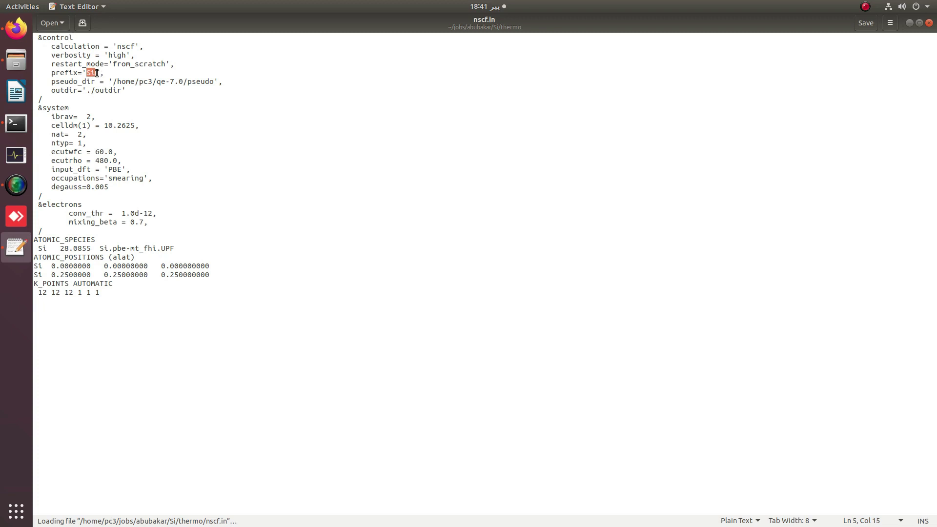
pyautogui.click(910, 22)
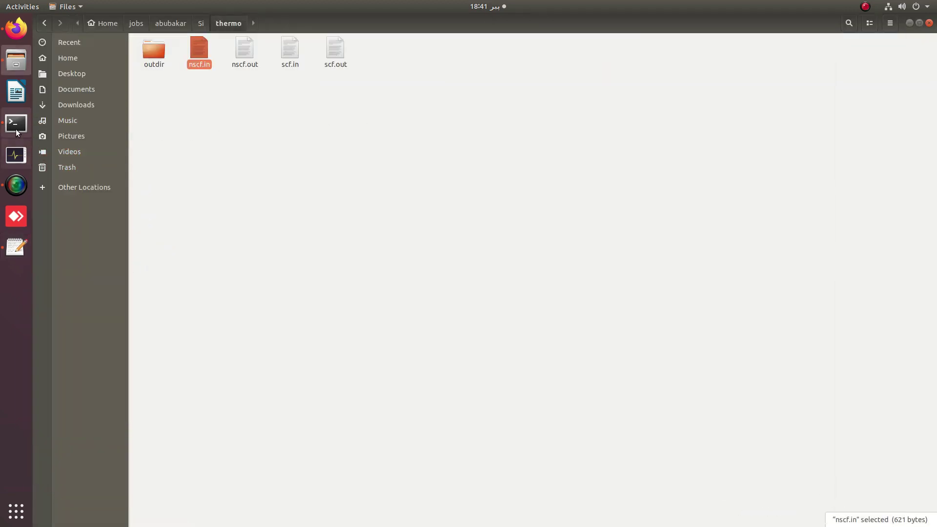
pyautogui.click(15, 125)
pyautogui.click(248, 128)
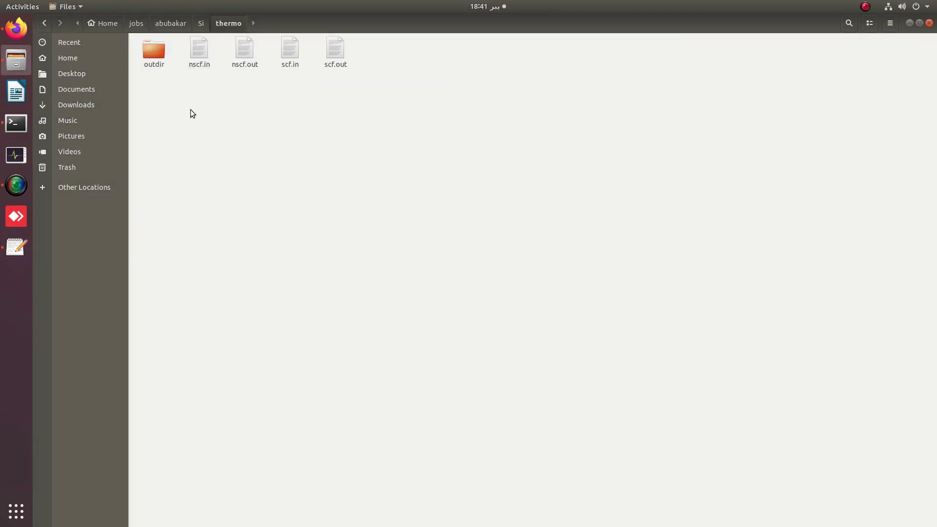
# Create a new folder named Si in thermo and open it
pyautogui.rightClick(191, 110)
pyautogui.click(216, 117)
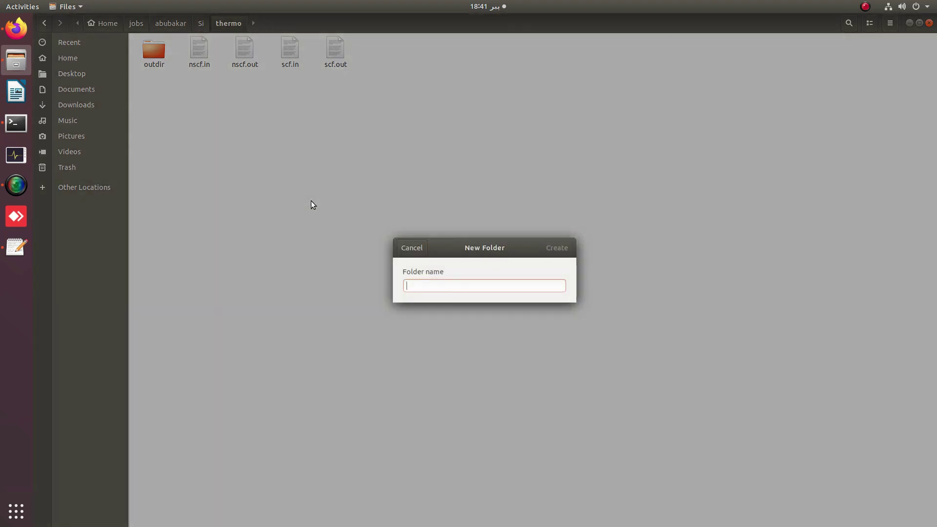
pyautogui.write('Si')
pyautogui.press('Return')
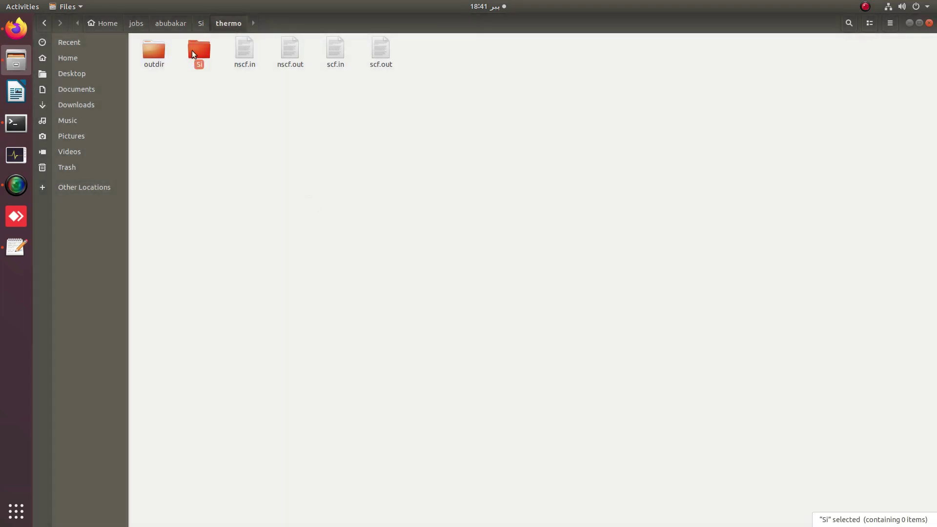
pyautogui.doubleClick(194, 54)
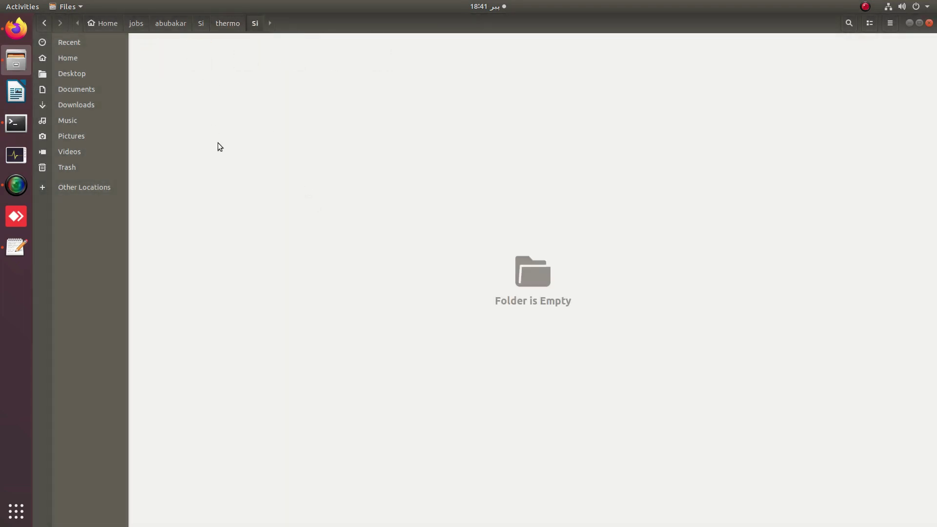
# Close the nscf.in editor and return Files to the thermo folder
pyautogui.click(14, 250)
pyautogui.click(929, 23)
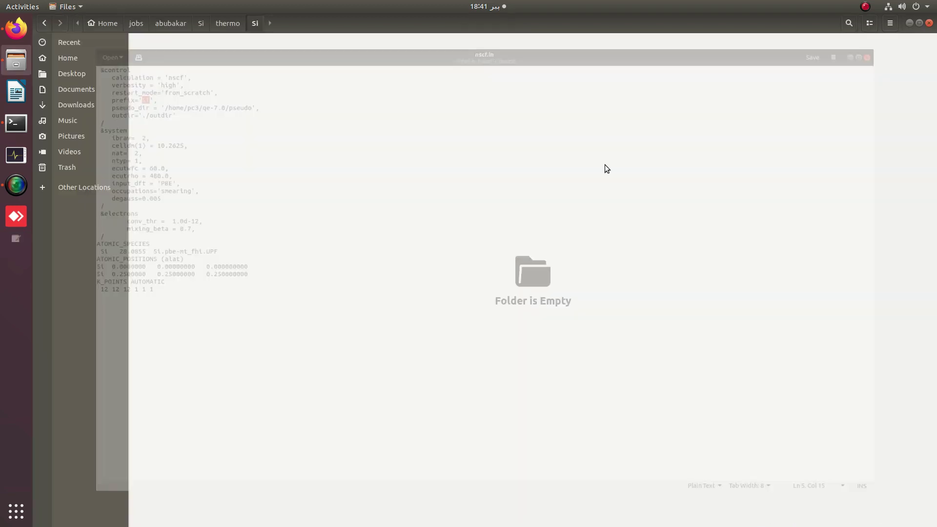
pyautogui.click(11, 130)
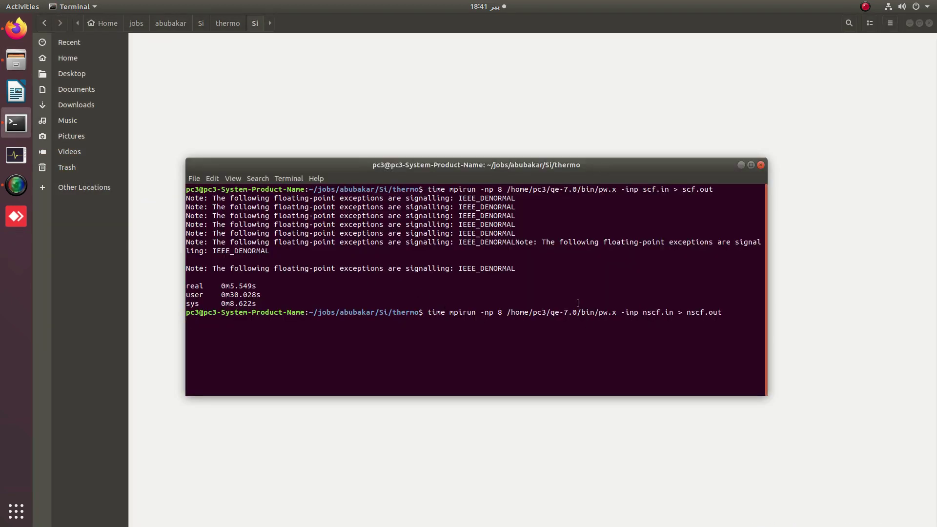
pyautogui.click(228, 23)
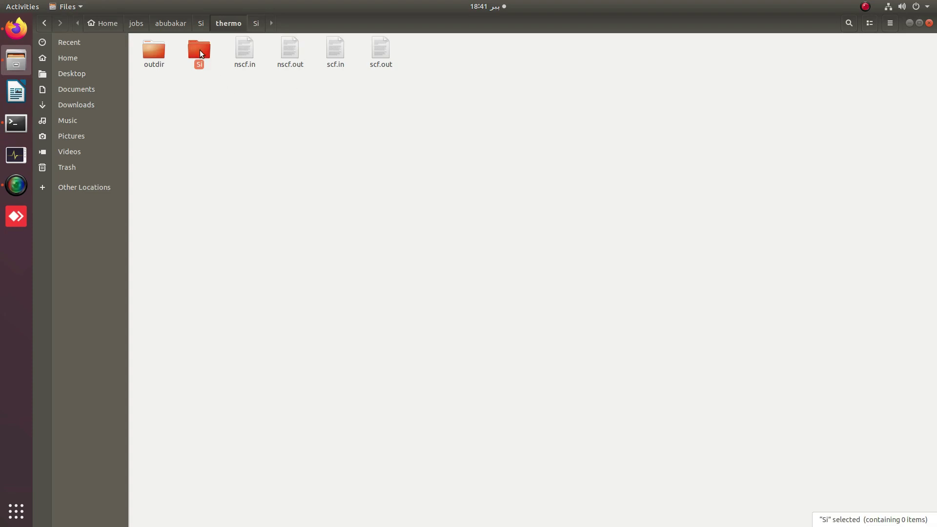
# Note the 0m37.171s nscf run time, then copy ../nscf.out into Si with cd, cp and ls
pyautogui.click(16, 124)
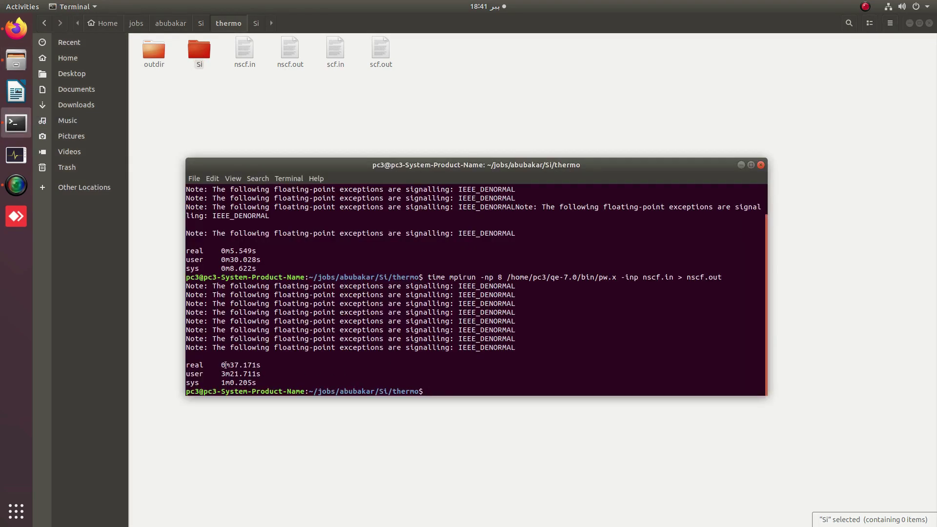
pyautogui.moveTo(227, 365); pyautogui.dragTo(262, 362)
pyautogui.write('cd Si')
pyautogui.press('Return')
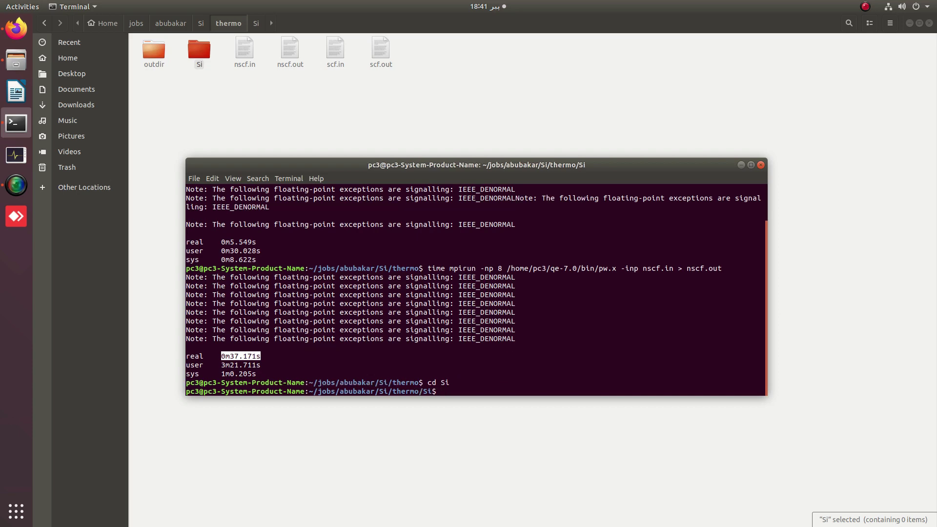
pyautogui.write('cp ../nscf.out .')
pyautogui.press('Return')
pyautogui.write('ls')
pyautogui.press('Return')
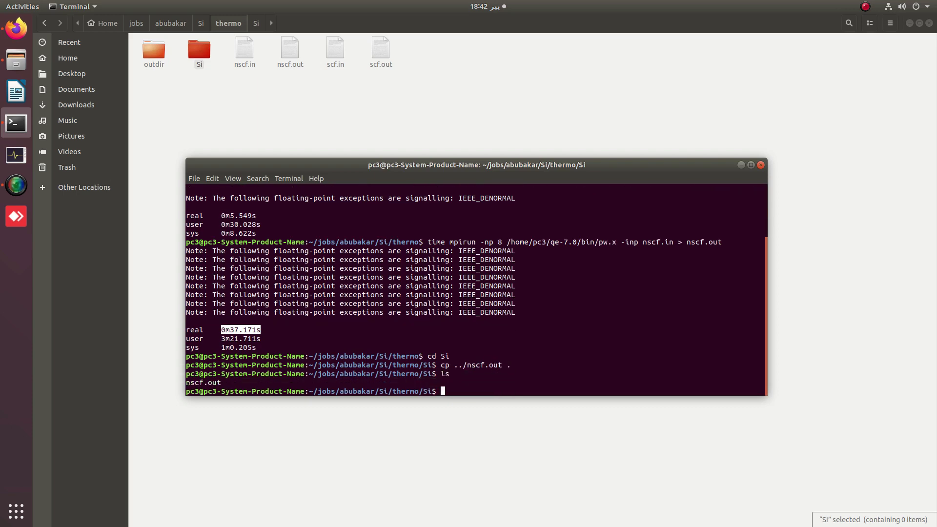
# Rename nscf.out to Si.nscf.out and list the folder to confirm
pyautogui.write('mv nscf.out Si.nscf.out')
pyautogui.press('Return')
pyautogui.write('ls')
pyautogui.press('Return')
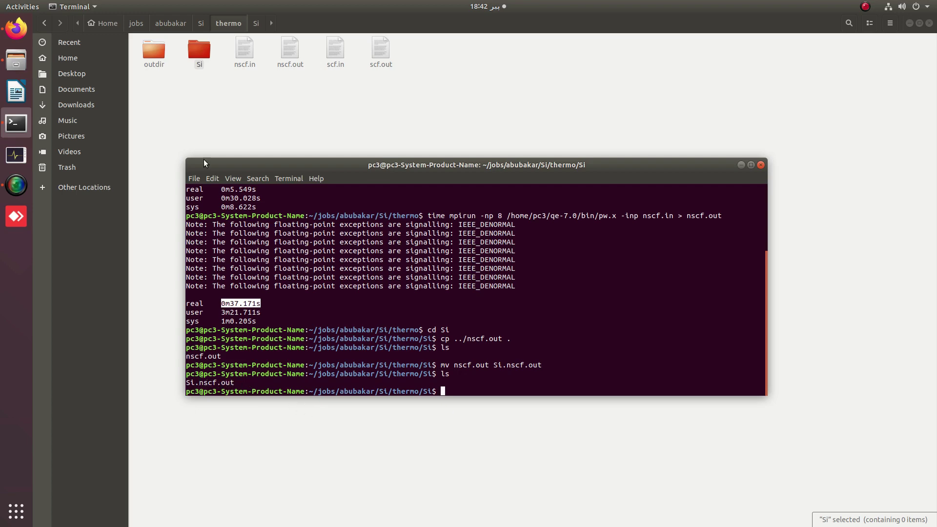
# Open Si.nscf.out from the Si folder, copy the Fermi energy 6.5958 at its end, and close it
pyautogui.doubleClick(192, 57)
pyautogui.doubleClick(166, 61)
pyautogui.scroll(-20, 305, 228)
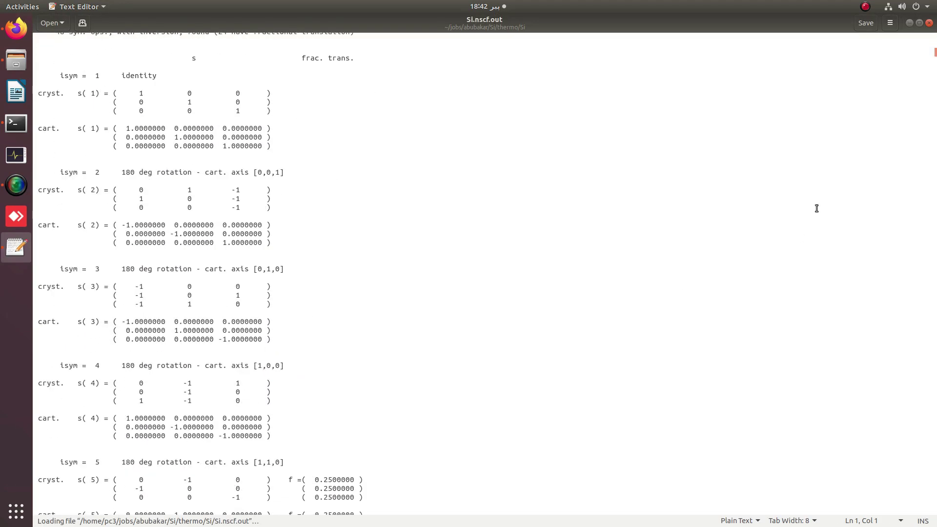
pyautogui.moveTo(932, 58); pyautogui.dragTo(933, 508)
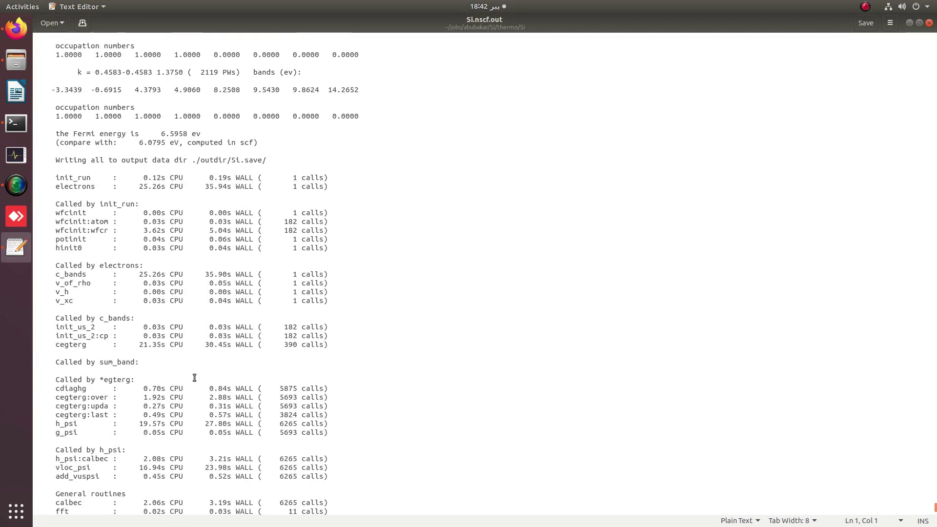
pyautogui.moveTo(161, 134); pyautogui.dragTo(187, 134)
pyautogui.rightClick(175, 132)
pyautogui.click(190, 171)
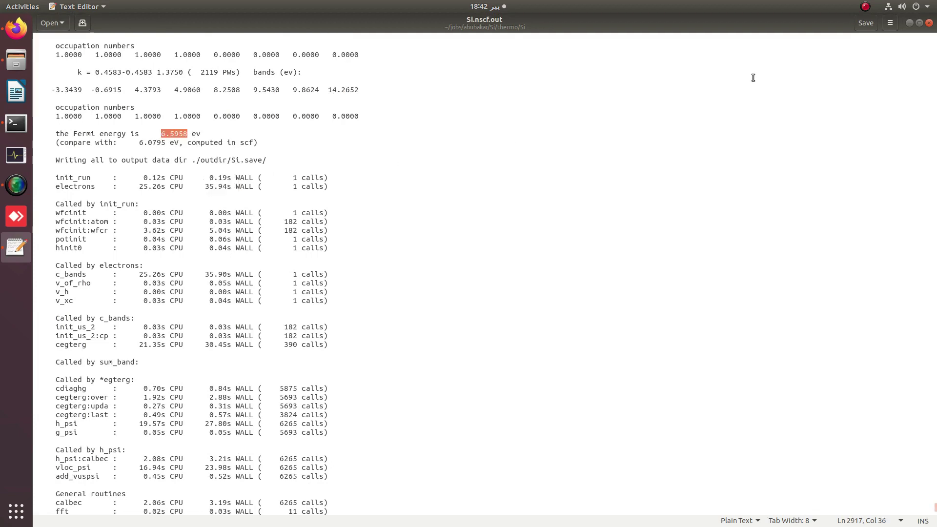
pyautogui.click(928, 23)
# Widen the terminal, then in a second Files window locate qe2boltz.py in boltztrap-1.2.5/util
pyautogui.click(16, 123)
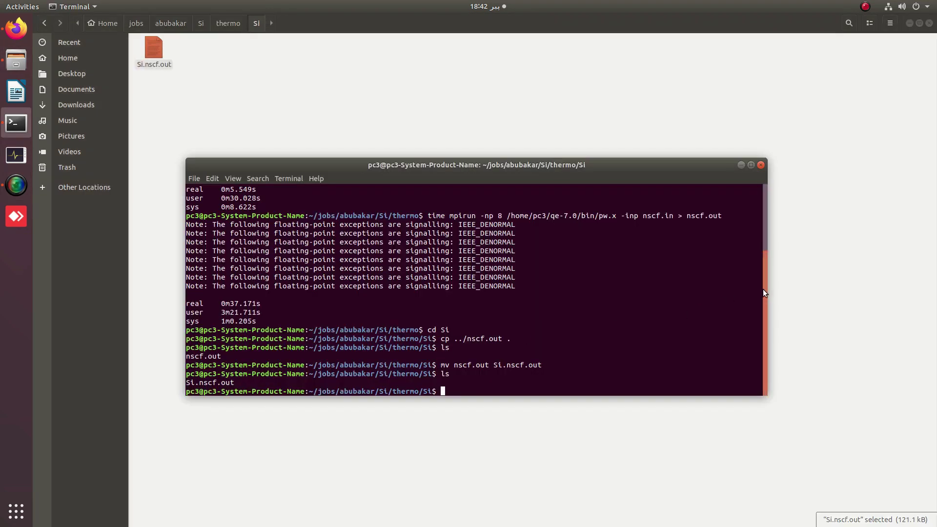
pyautogui.moveTo(764, 284); pyautogui.dragTo(856, 283)
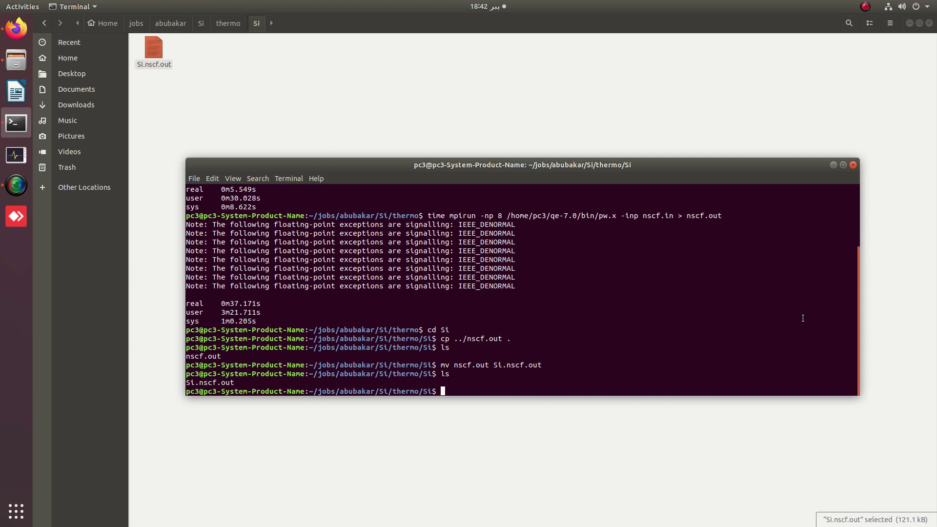
pyautogui.rightClick(16, 58)
pyautogui.click(63, 48)
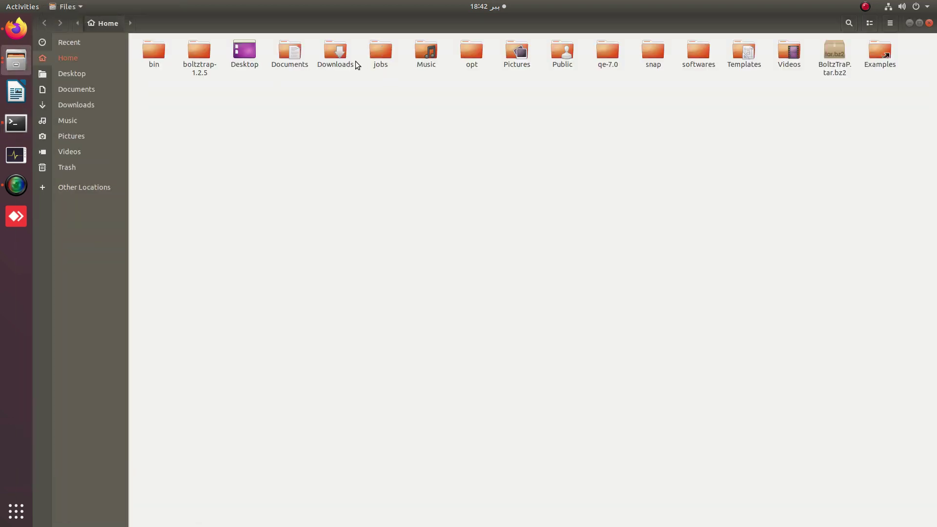
pyautogui.doubleClick(206, 59)
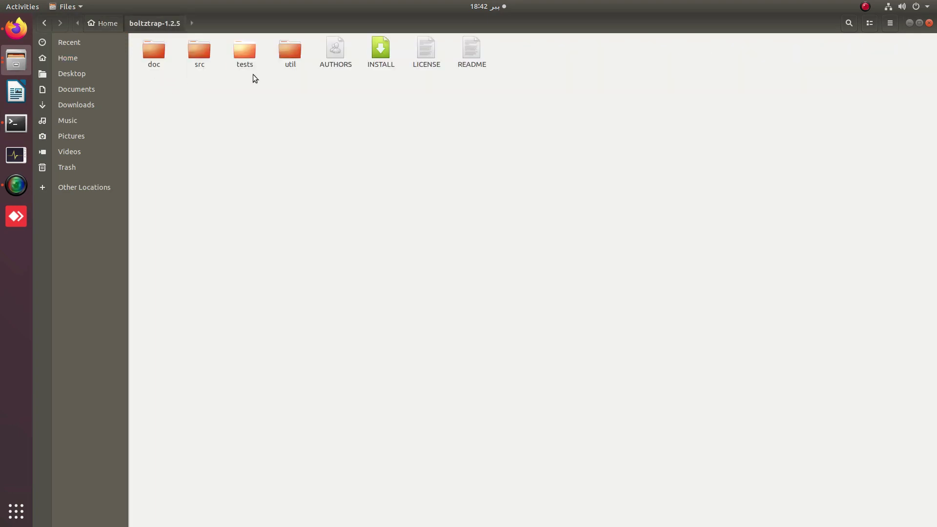
pyautogui.doubleClick(294, 52)
pyautogui.click(244, 52)
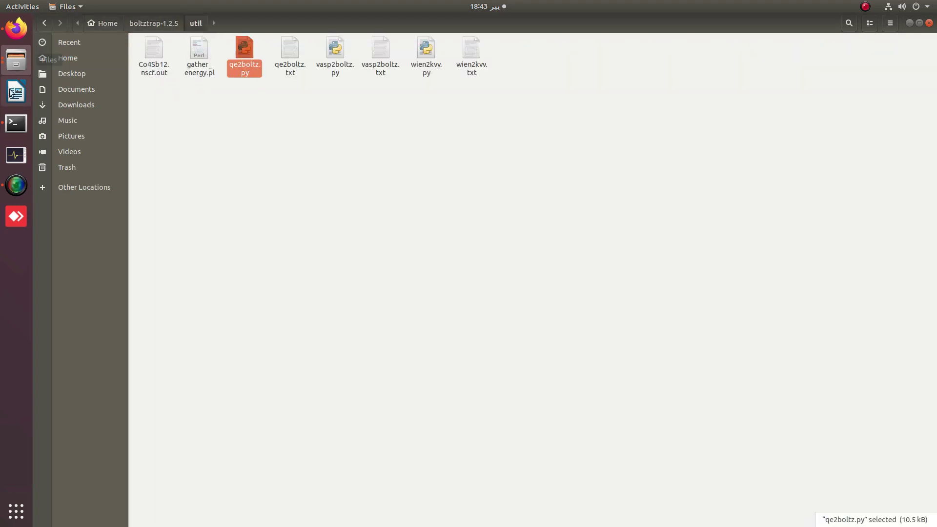
# Switch back to the Files window showing the Si folder
pyautogui.click(15, 124)
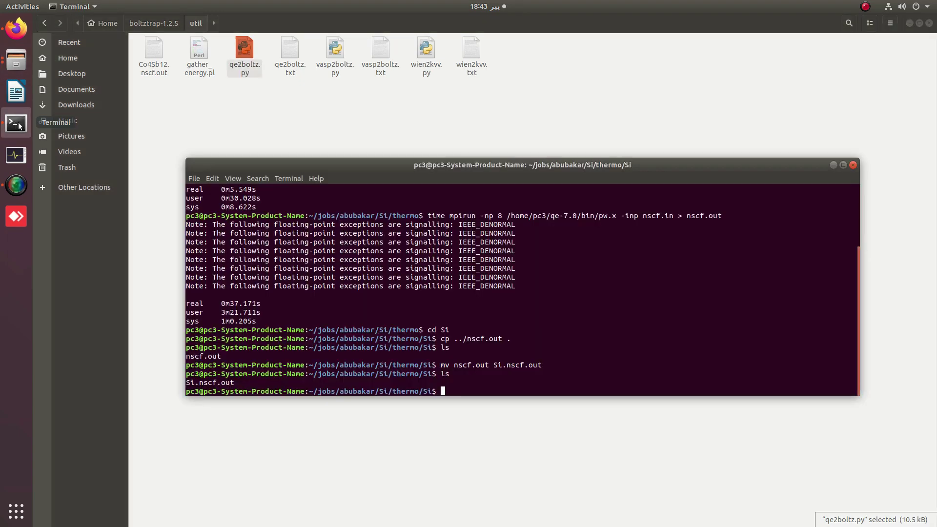
pyautogui.click(25, 64)
pyautogui.click(89, 150)
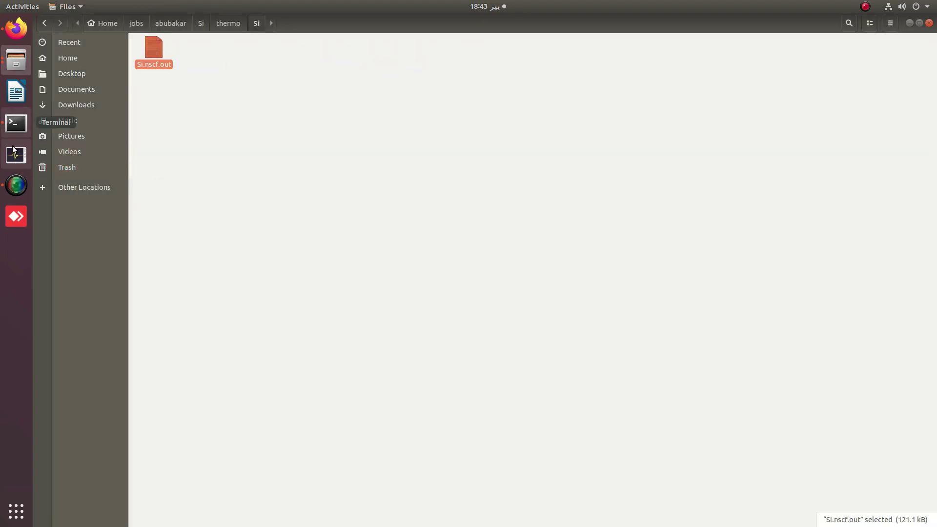
# Type 'python /home/pc3/boltztrap-1.2.5/util/qe2boltz.py Si' at the prompt using Tab completion
pyautogui.click(15, 123)
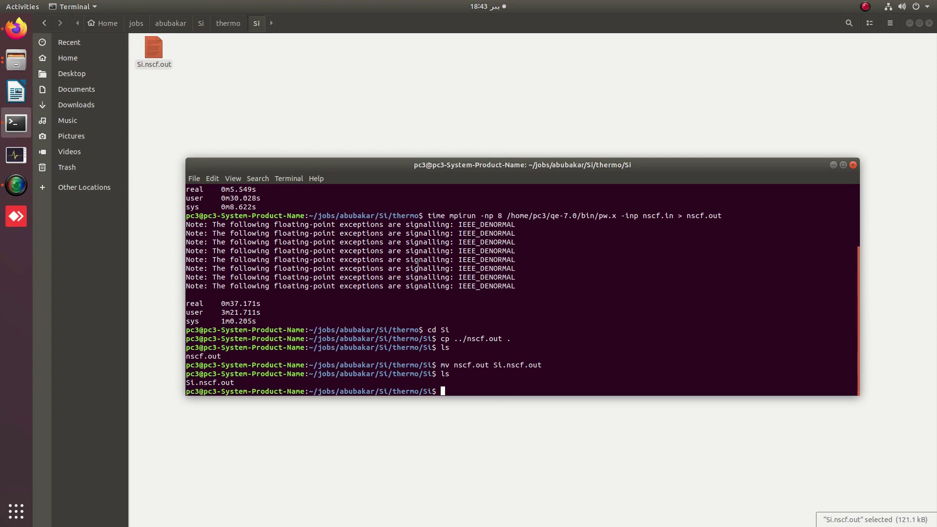
pyautogui.write('python /home/pc3/bo')
pyautogui.press('Tab')
pyautogui.write('util/q')
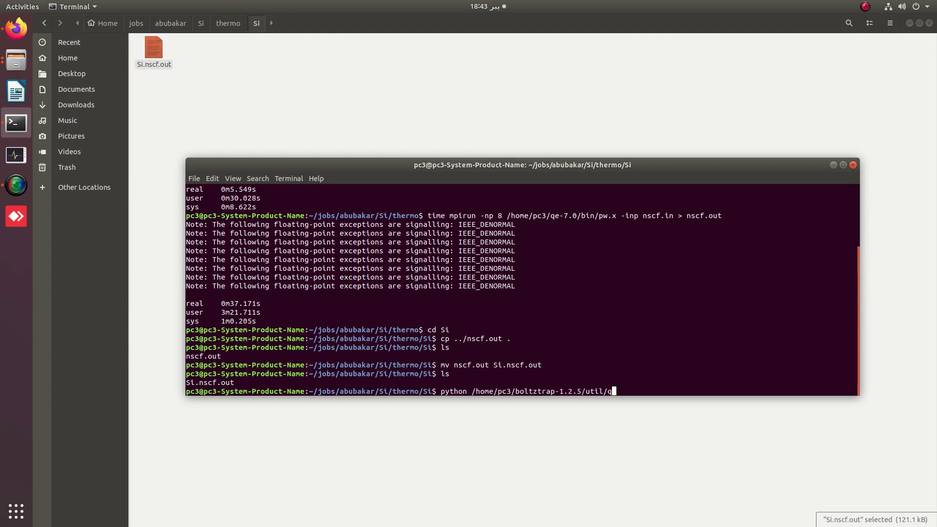
pyautogui.press('Tab')
pyautogui.write('Si')
# Finish the command with 'pw 6.5958 0', run it, and view the new files in Si
pyautogui.write('pw 6.5958 0')
pyautogui.press('Return')
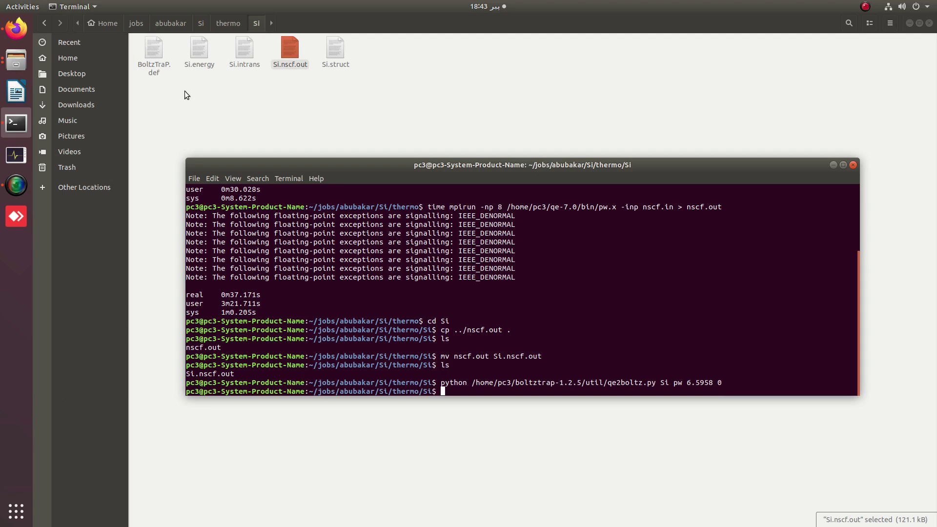
pyautogui.click(225, 90)
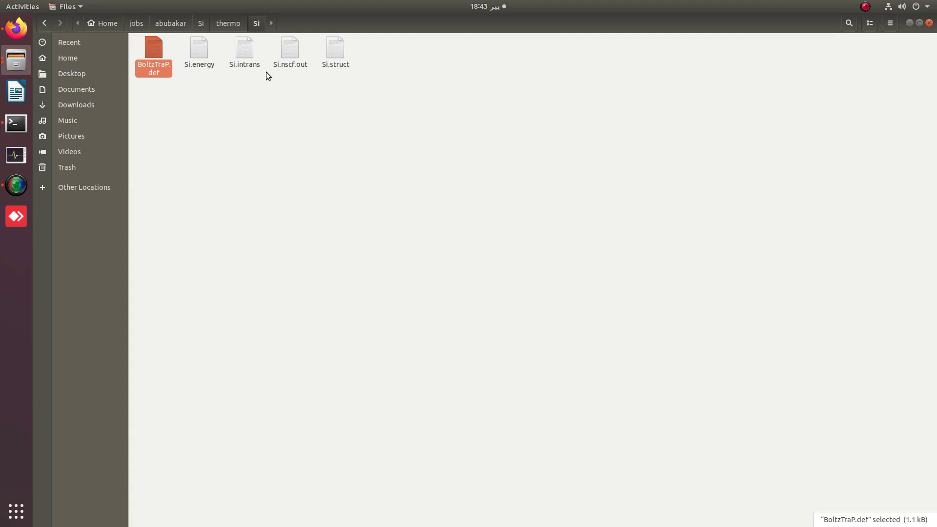
pyautogui.doubleClick(247, 54)
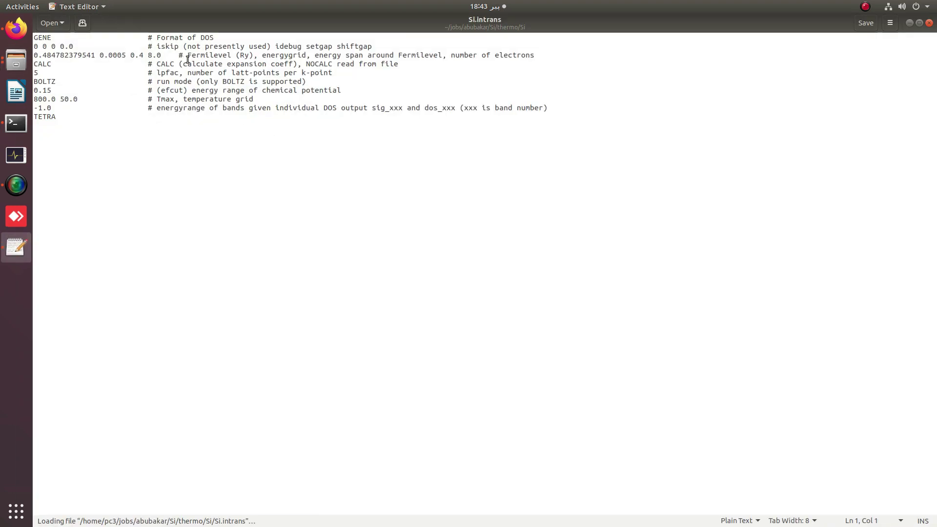
pyautogui.moveTo(34, 56); pyautogui.dragTo(95, 55)
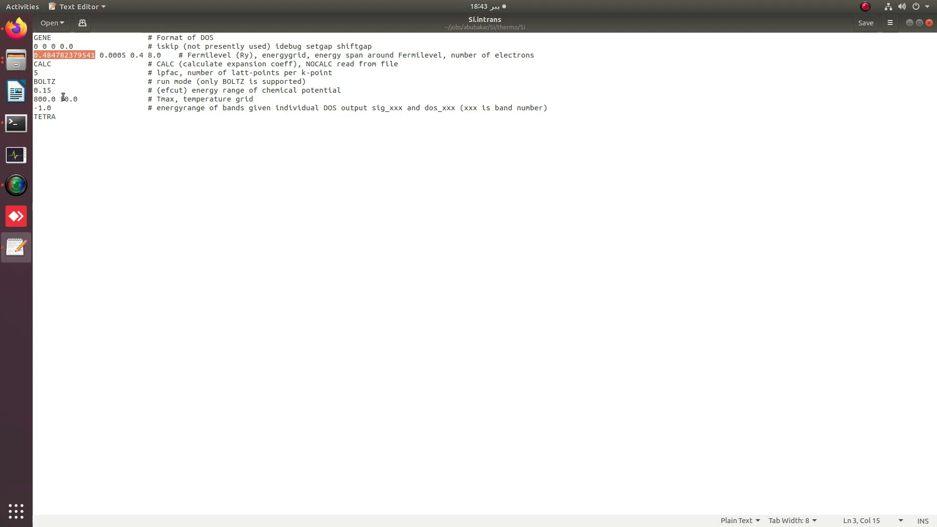
pyautogui.moveTo(153, 91); pyautogui.dragTo(299, 83)
pyautogui.moveTo(157, 99); pyautogui.dragTo(172, 99)
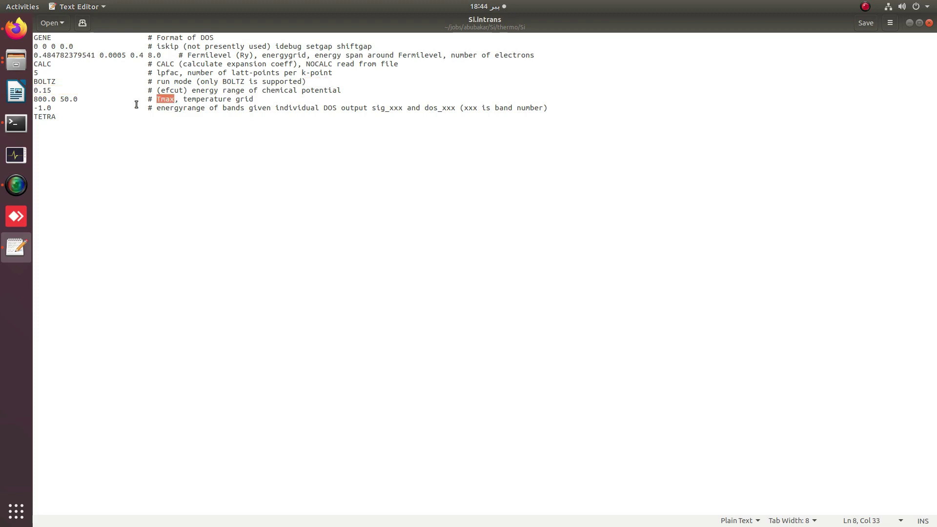
pyautogui.moveTo(34, 98); pyautogui.dragTo(56, 99)
pyautogui.moveTo(183, 99); pyautogui.dragTo(257, 98)
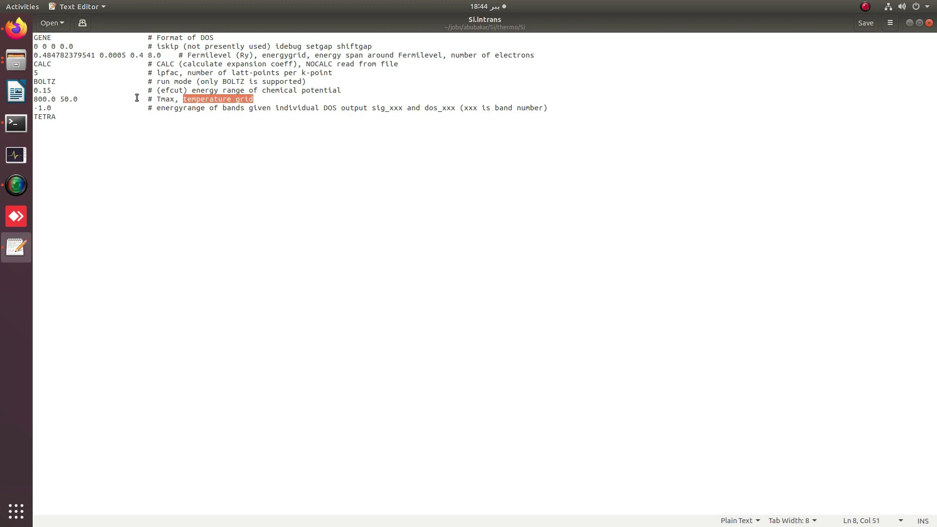
pyautogui.click(60, 99)
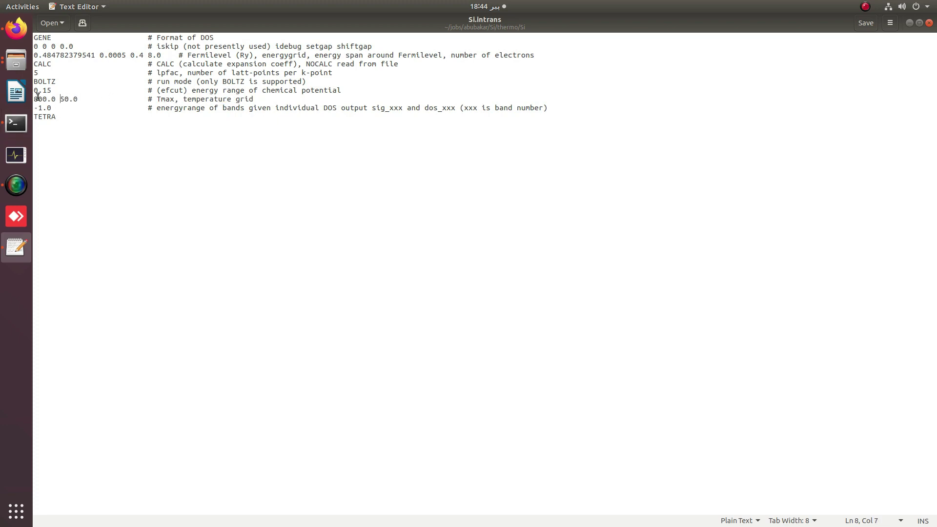
pyautogui.click(38, 99)
pyautogui.press('BackSpace')
pyautogui.write('12')
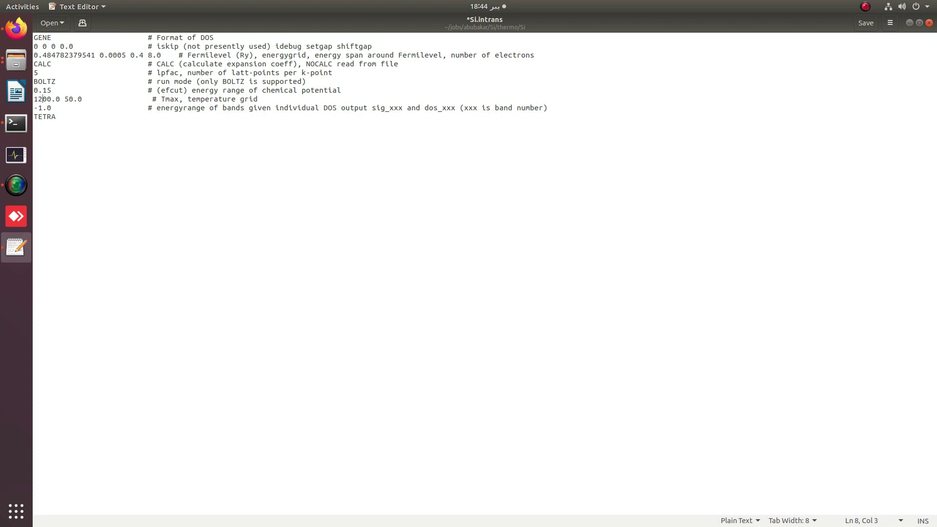
pyautogui.press('BackSpace')
pyautogui.press('BackSpace')
pyautogui.write('6')
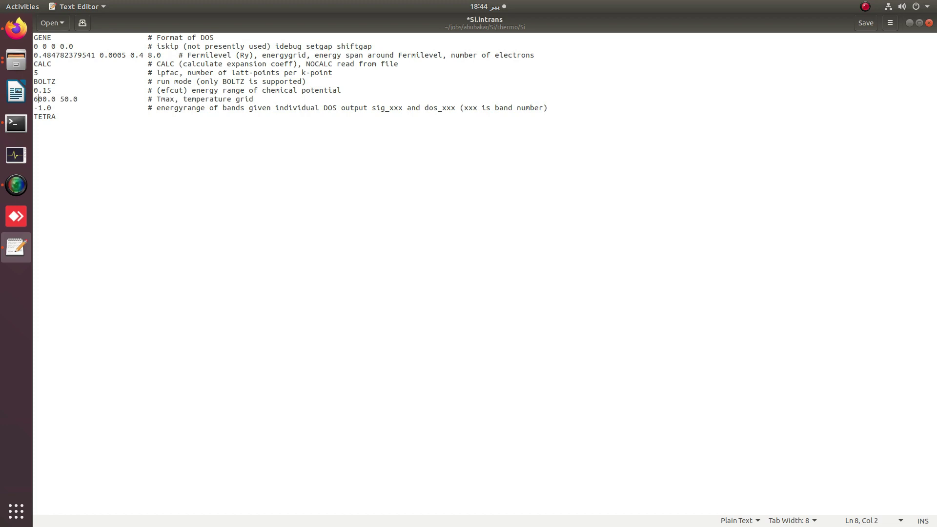
pyautogui.press('BackSpace')
pyautogui.write('8')
pyautogui.press('BackSpace')
pyautogui.write('2')
pyautogui.press('BackSpace')
pyautogui.write('5')
pyautogui.click(866, 24)
pyautogui.moveTo(63, 99); pyautogui.dragTo(78, 101)
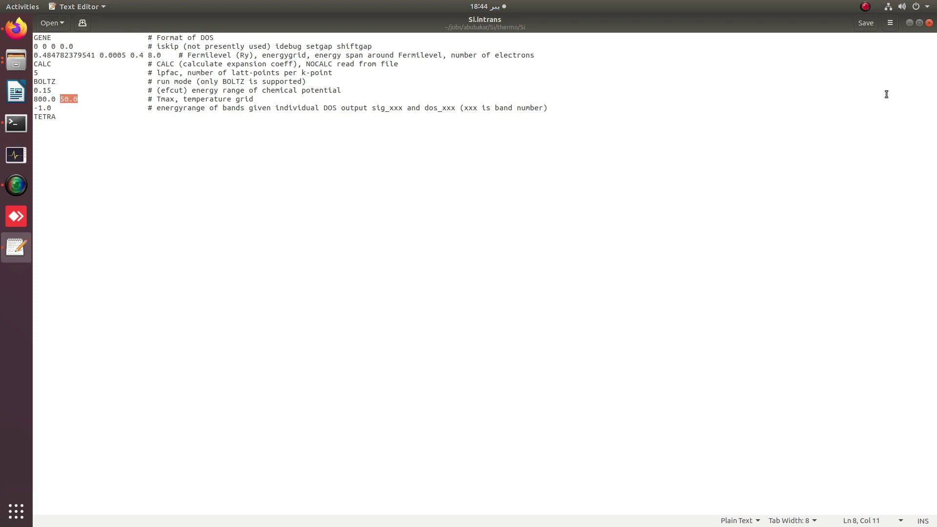
pyautogui.click(929, 23)
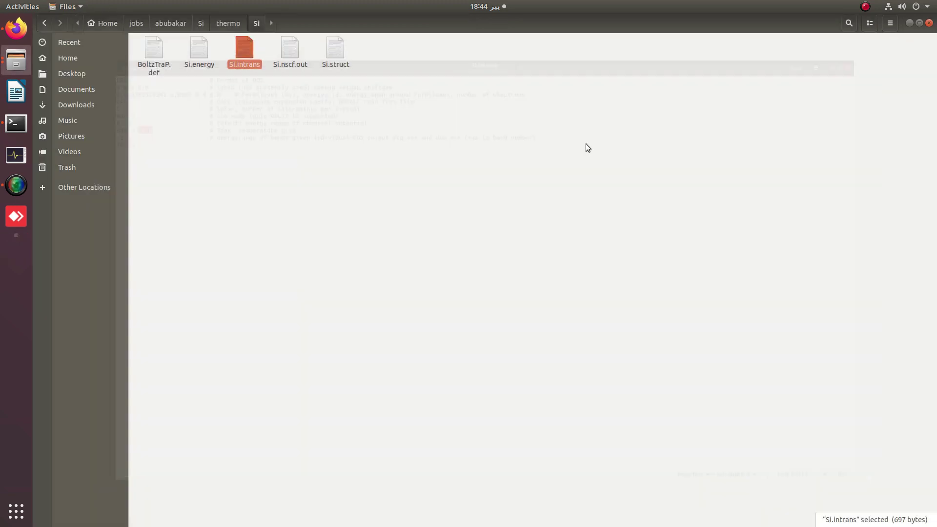
# Locate the compiled x_trans program in the boltztrap-1.2.5/src folder
pyautogui.click(16, 122)
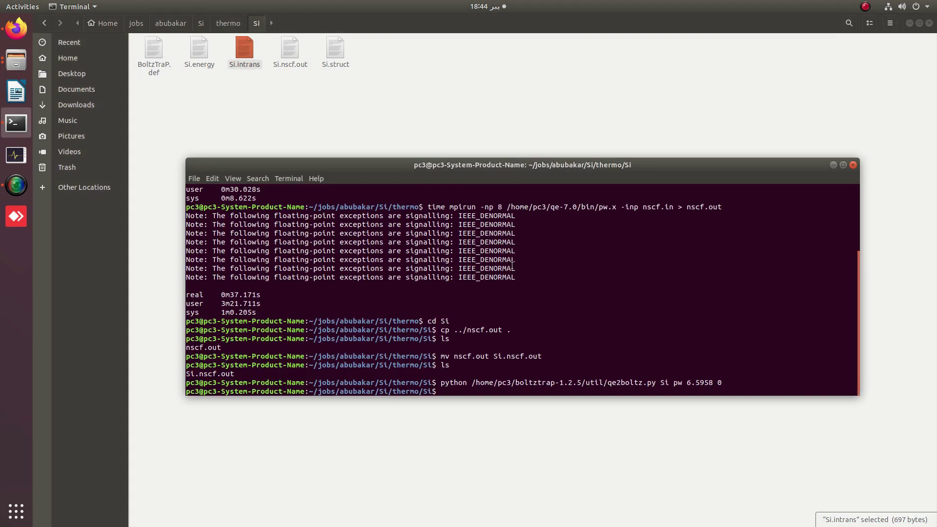
pyautogui.write('/h')
pyautogui.click(19, 61)
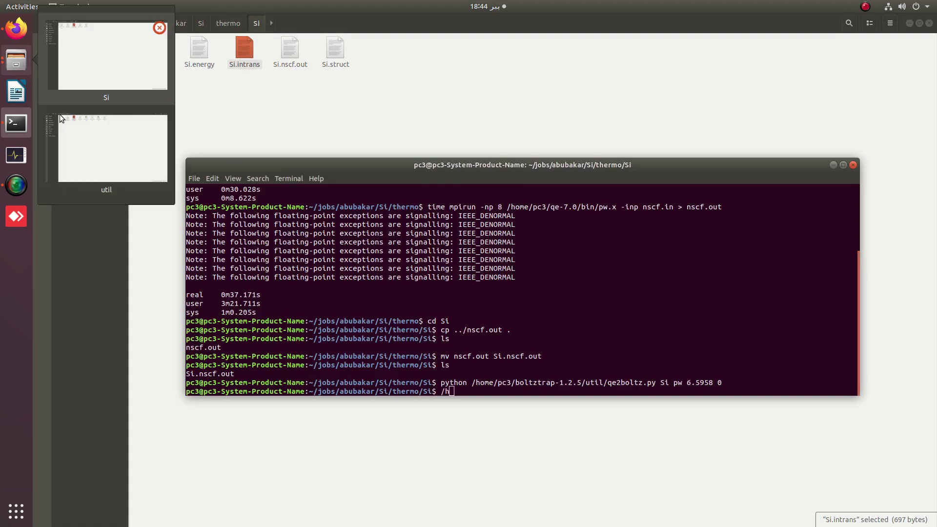
pyautogui.click(104, 155)
pyautogui.click(163, 24)
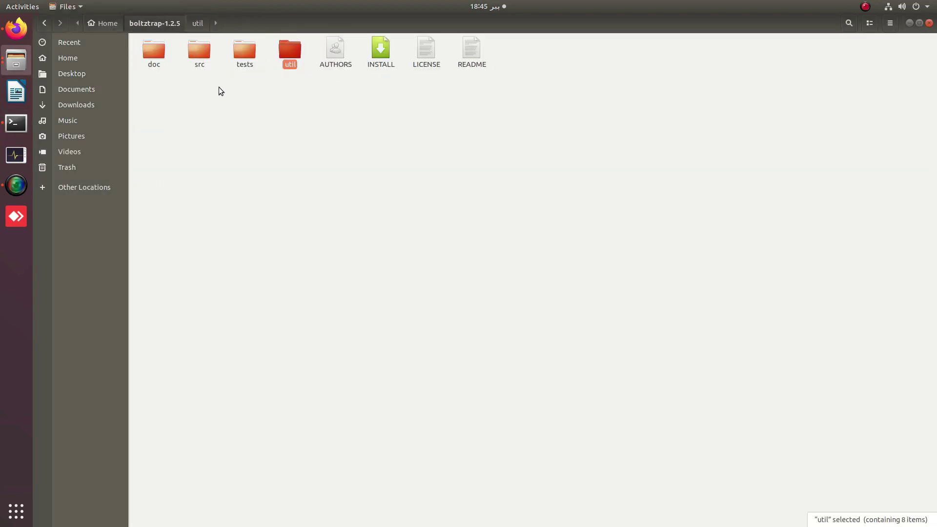
pyautogui.doubleClick(203, 54)
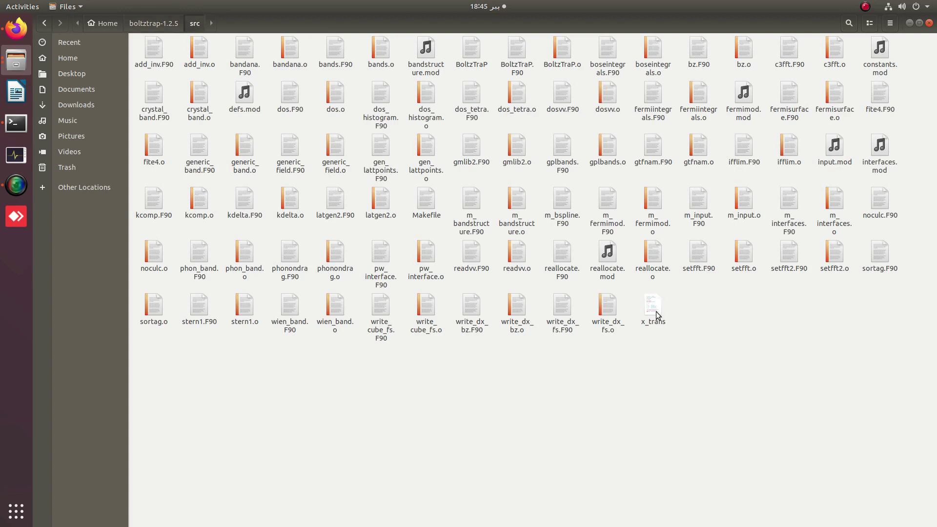
pyautogui.click(657, 315)
# Type '/home/pc3/boltztrap-1.2.5/src/x_trans BoltzTraP' at the prompt, checking BoltzTraP.def in Si
pyautogui.click(16, 124)
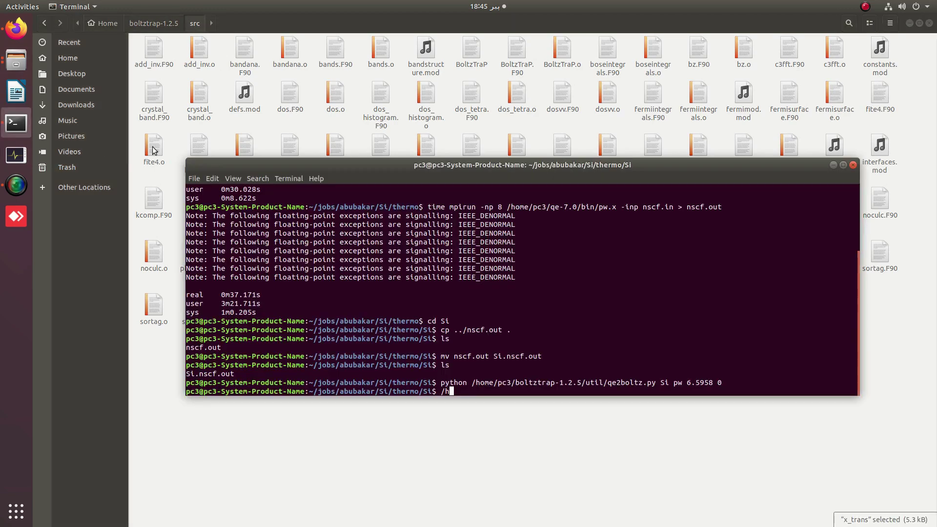
pyautogui.write('/home/')
pyautogui.write('pc3/boltztrap-1.2.5/src/')
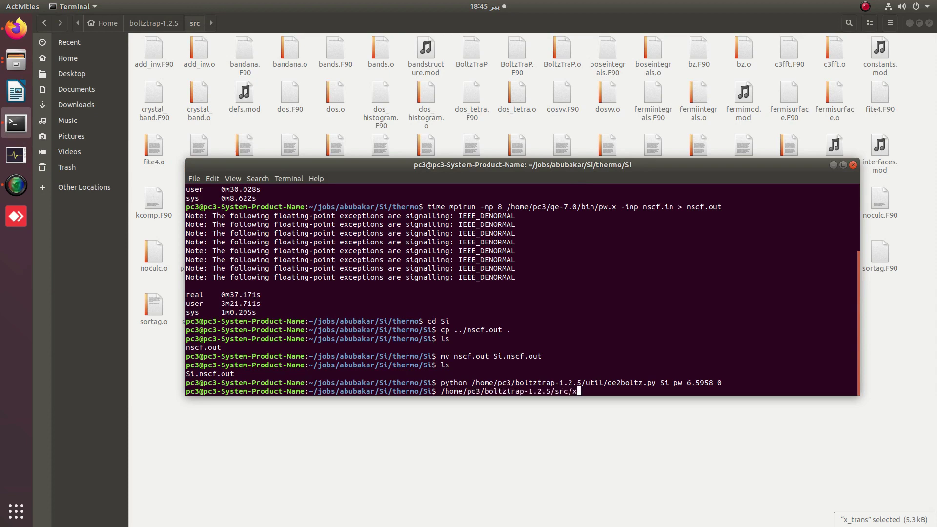
pyautogui.write('x_trans Bo')
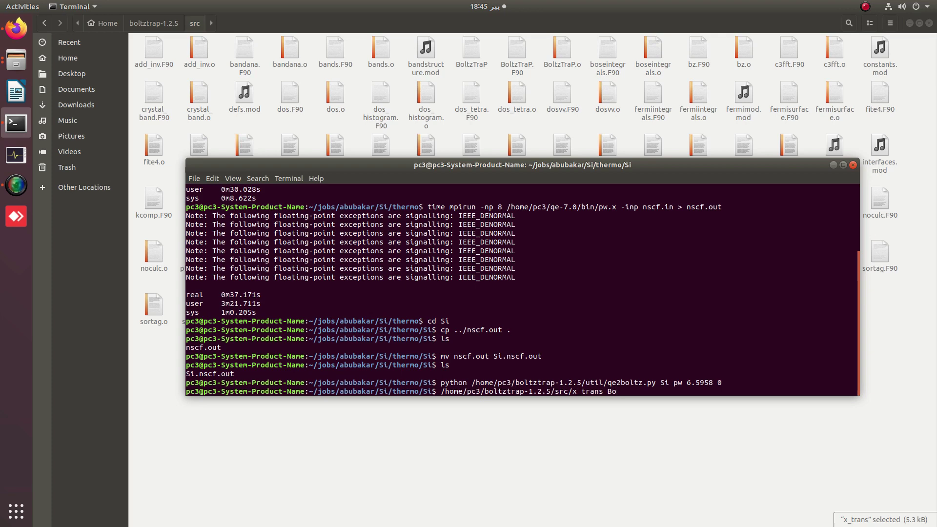
pyautogui.click(16, 59)
pyautogui.click(100, 143)
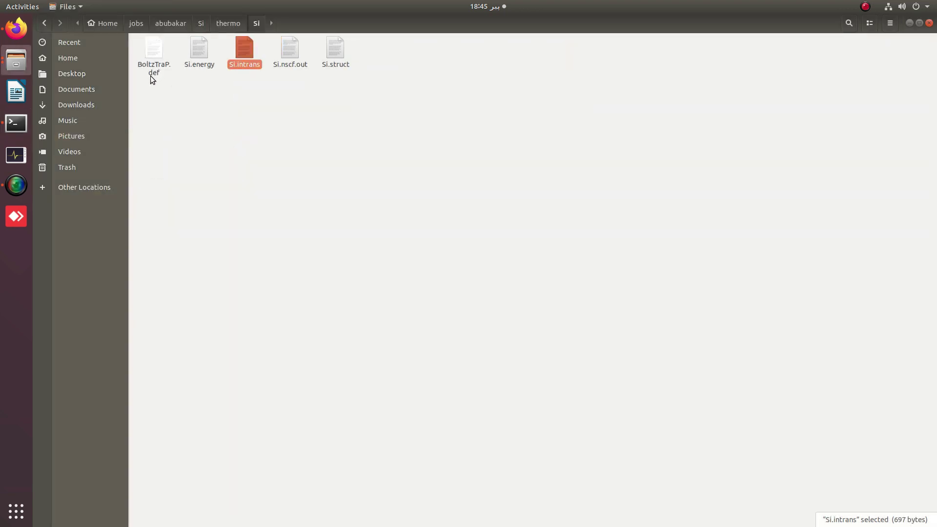
pyautogui.click(16, 123)
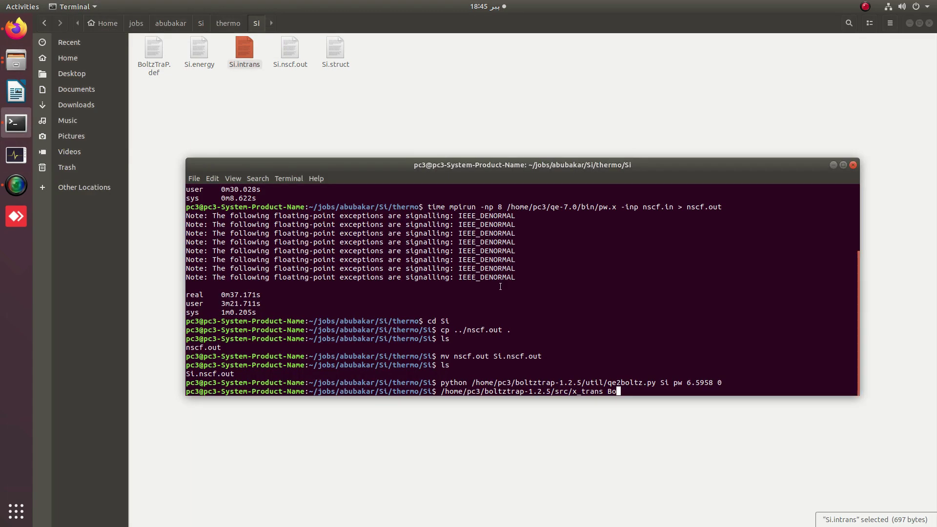
pyautogui.press('Tab')
pyautogui.press('BackSpace')
pyautogui.press('BackSpace')
pyautogui.press('BackSpace')
pyautogui.press('BackSpace')
pyautogui.press('BackSpace')
pyautogui.click(155, 53)
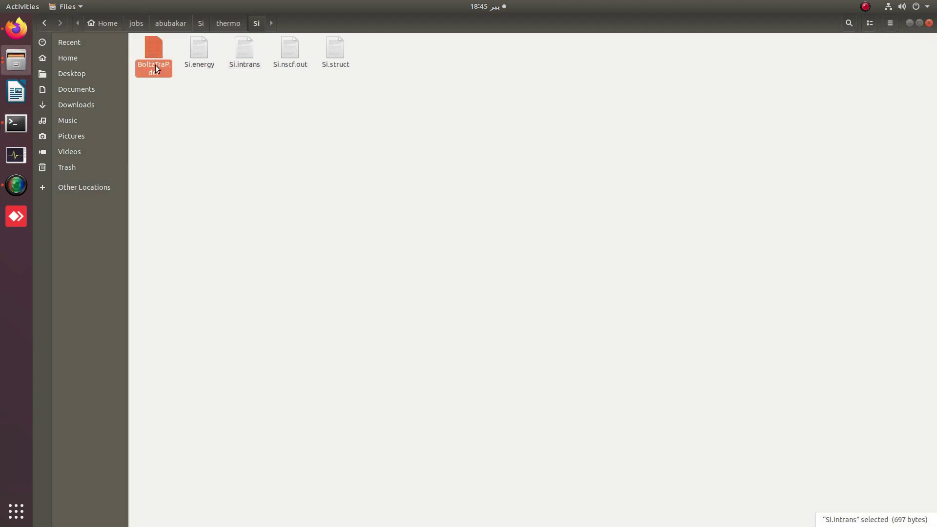
pyautogui.click(25, 123)
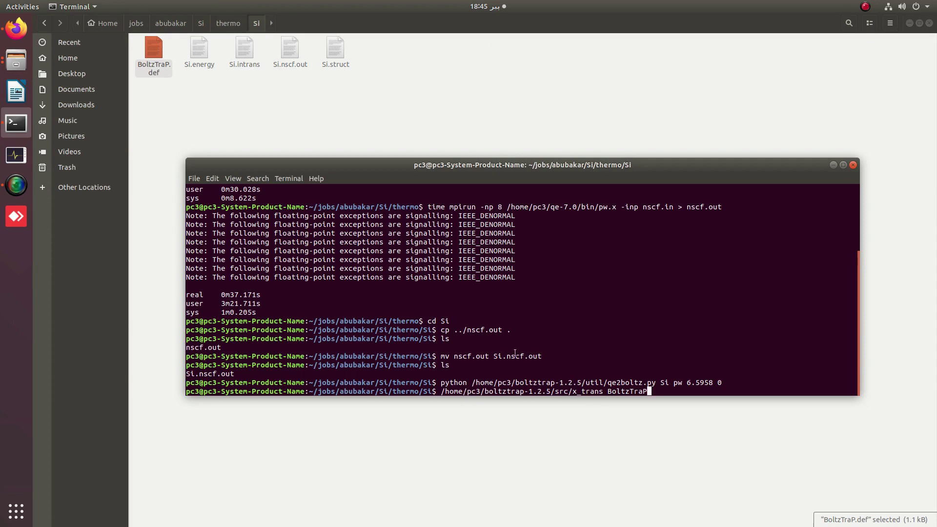
# Check Si.intrans for 800 K maximum temperature with 50 K steps, then close it
pyautogui.doubleClick(246, 46)
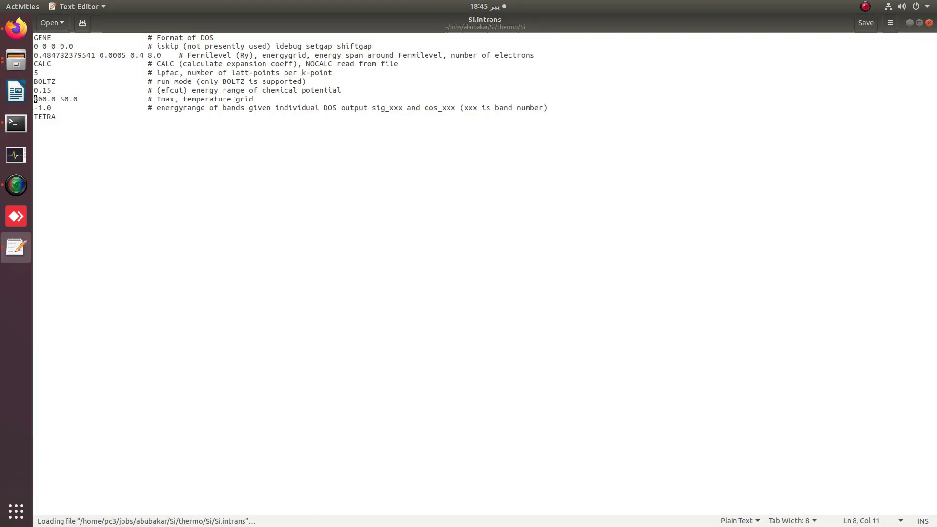
pyautogui.moveTo(33, 99); pyautogui.dragTo(77, 99)
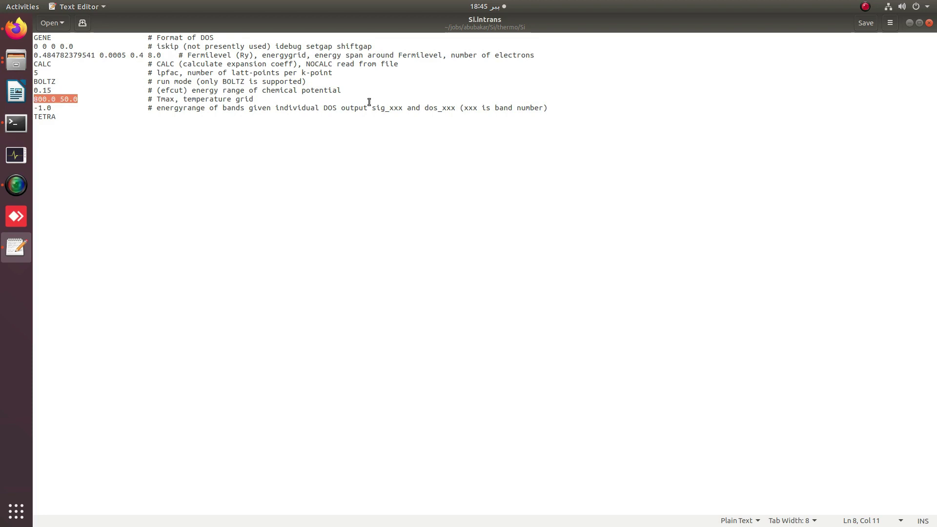
pyautogui.click(929, 23)
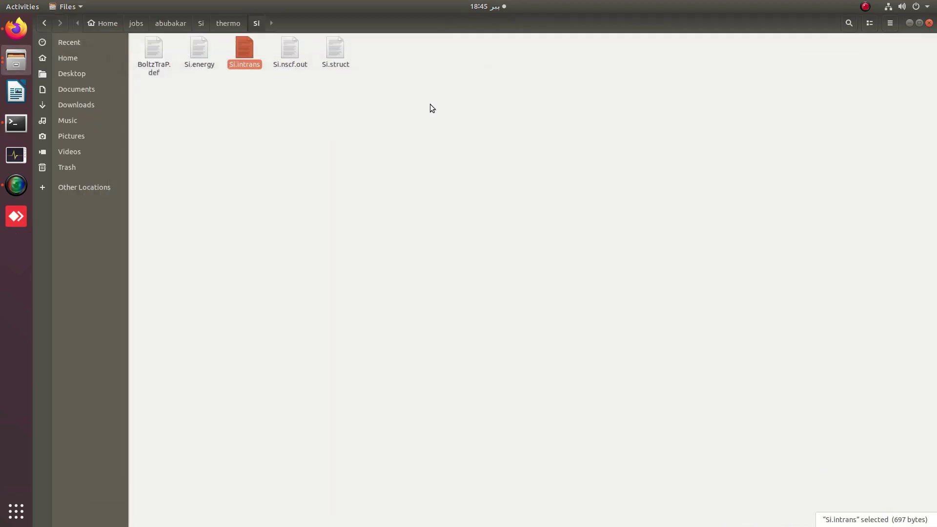
# Run x_trans BoltzTraP and select the resulting Si.trace in the Si folder
pyautogui.click(16, 123)
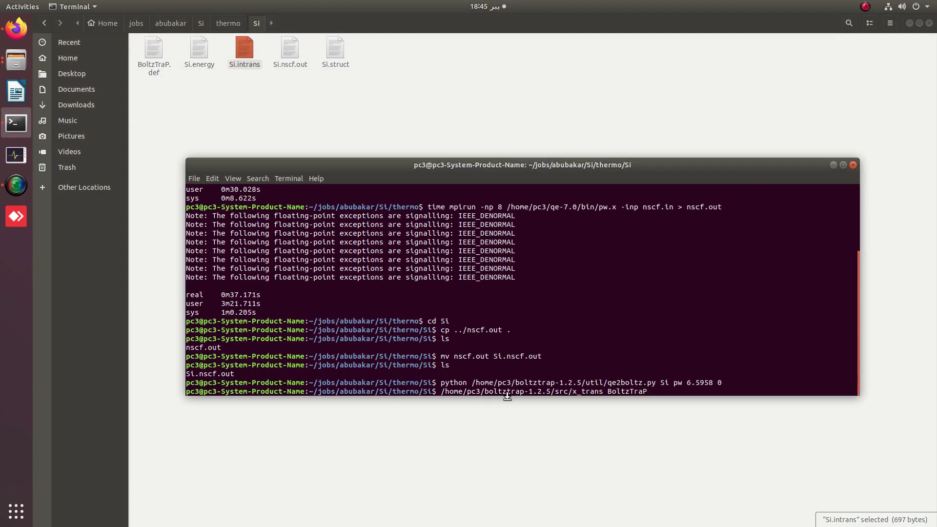
pyautogui.press('Return')
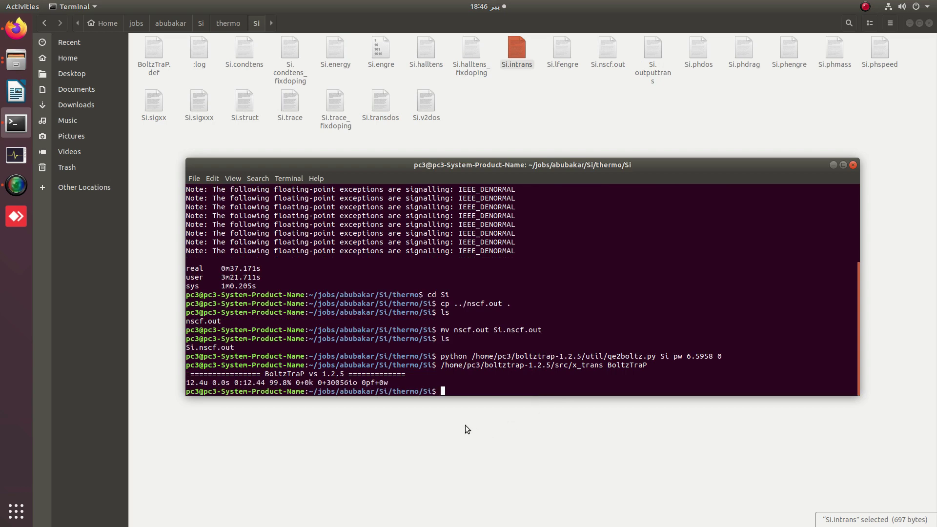
pyautogui.click(673, 118)
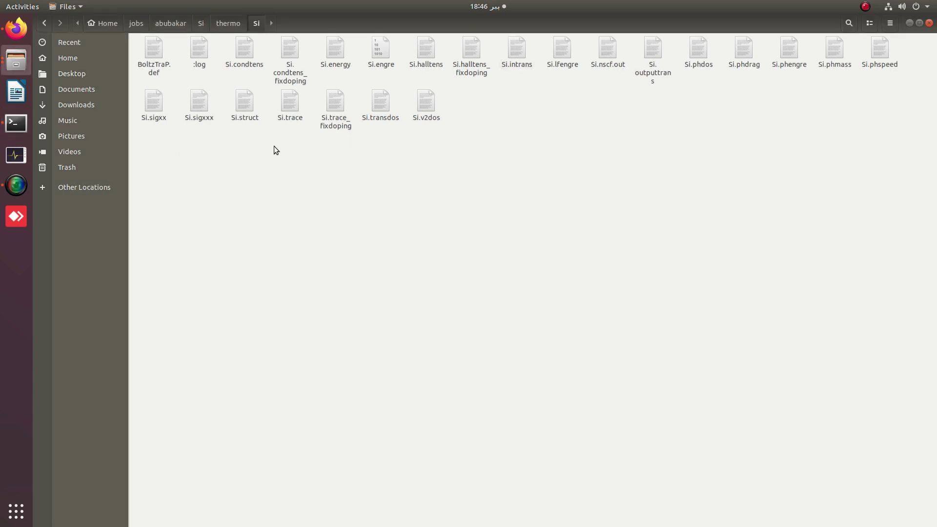
pyautogui.click(293, 109)
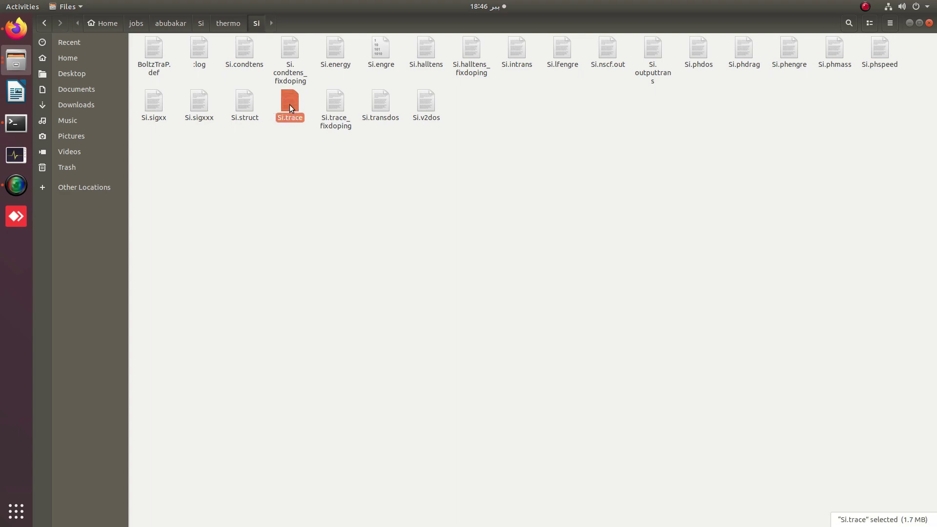
pyautogui.doubleClick(289, 105)
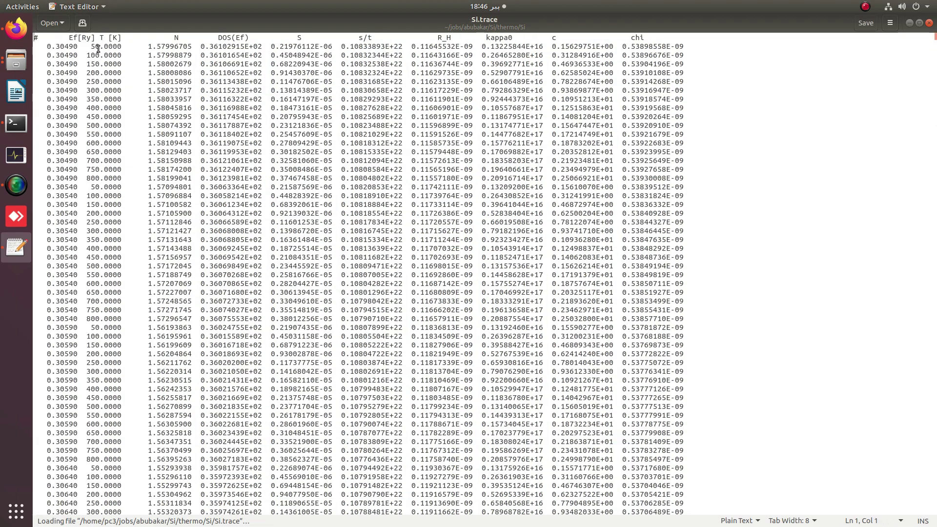
pyautogui.doubleClick(95, 47)
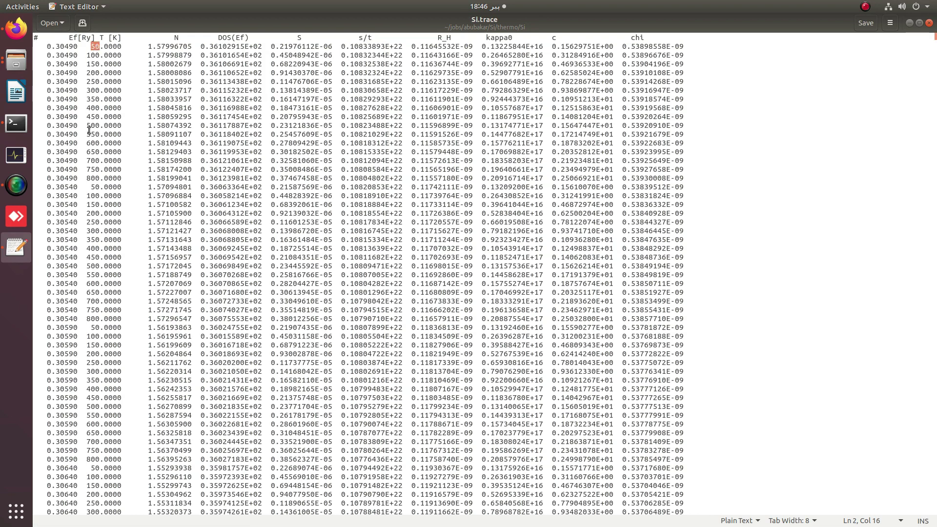
pyautogui.moveTo(88, 179); pyautogui.dragTo(34, 46)
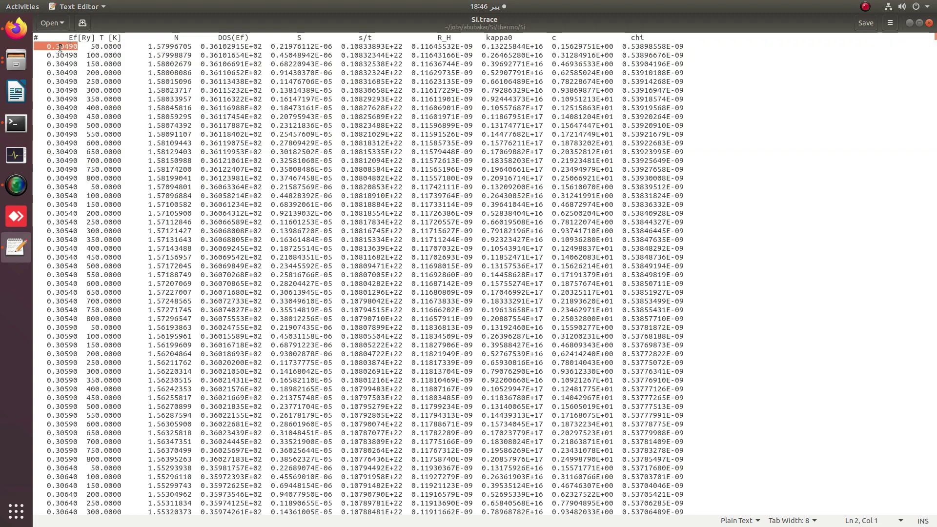
pyautogui.click(74, 55)
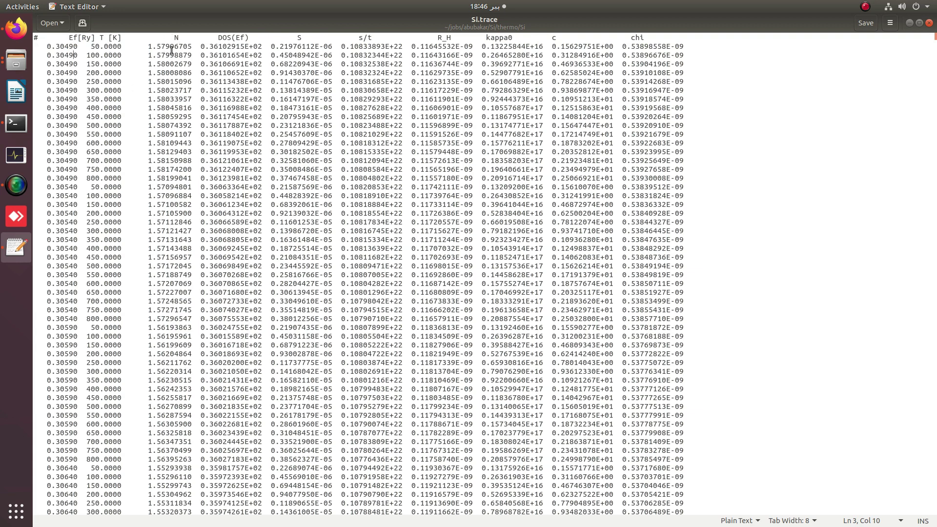
pyautogui.moveTo(218, 38); pyautogui.dragTo(372, 38)
pyautogui.click(439, 37)
pyautogui.moveTo(439, 37); pyautogui.dragTo(513, 37)
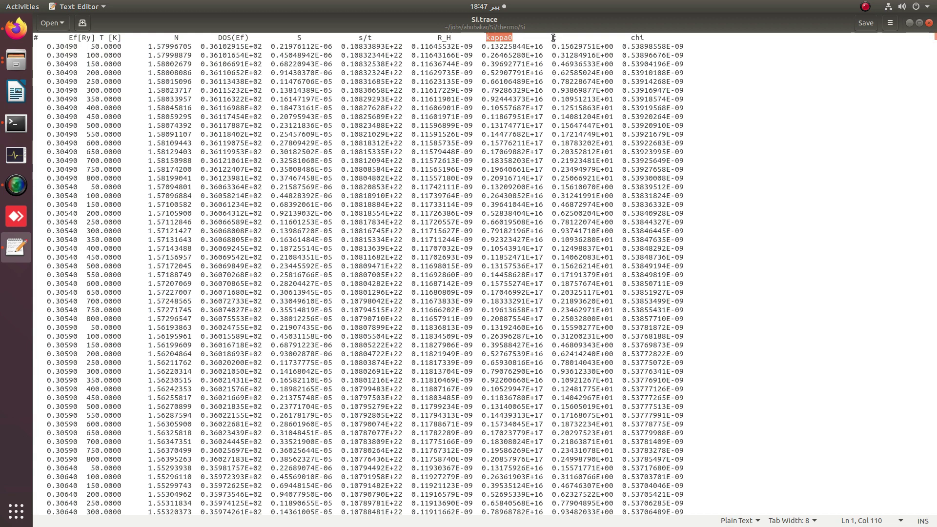
pyautogui.moveTo(552, 38); pyautogui.dragTo(564, 38)
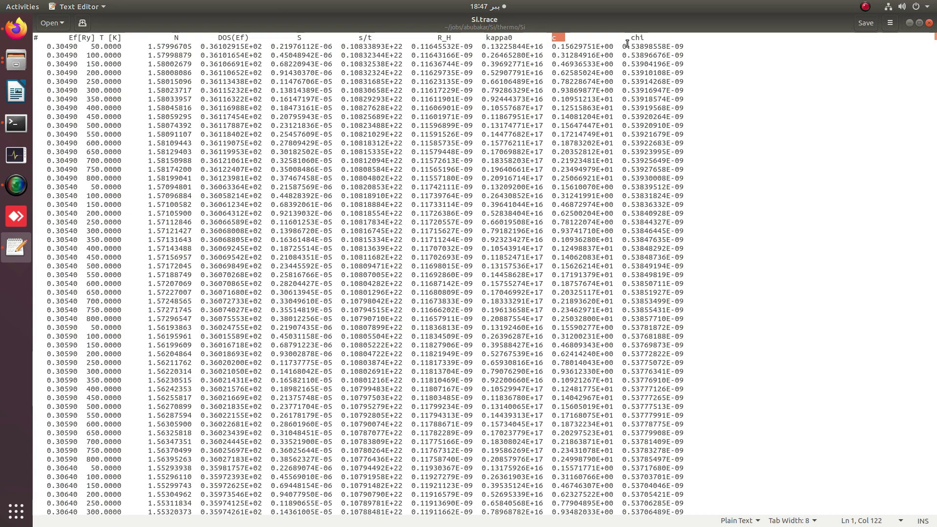
pyautogui.moveTo(631, 38); pyautogui.dragTo(645, 38)
pyautogui.scroll(-15, 191, 131)
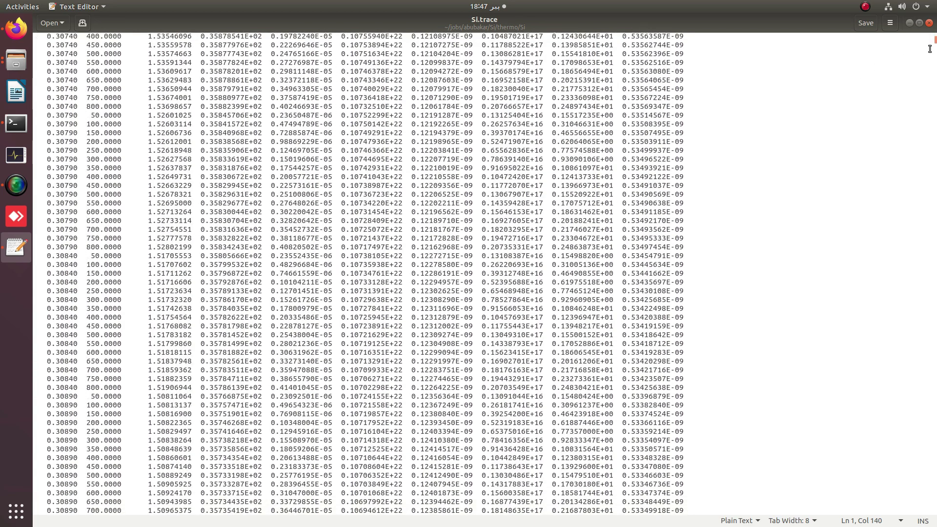
pyautogui.moveTo(933, 40); pyautogui.dragTo(935, 522)
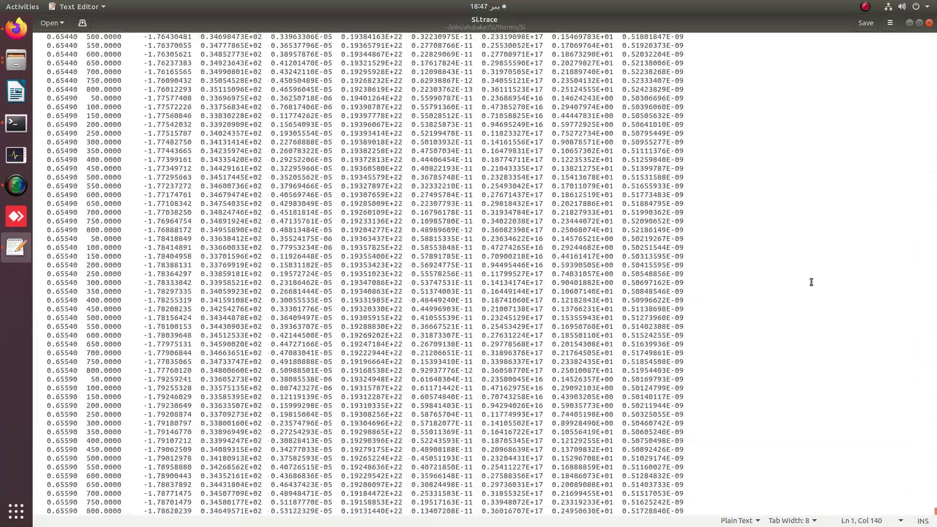
pyautogui.scroll(5, 895, 121)
pyautogui.scroll(20, 895, 121)
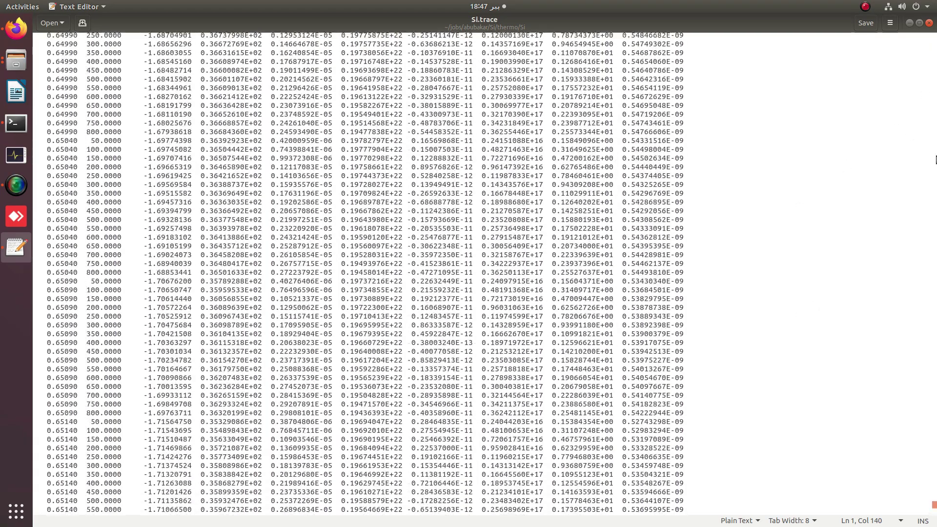
pyautogui.moveTo(936, 161); pyautogui.dragTo(934, 34)
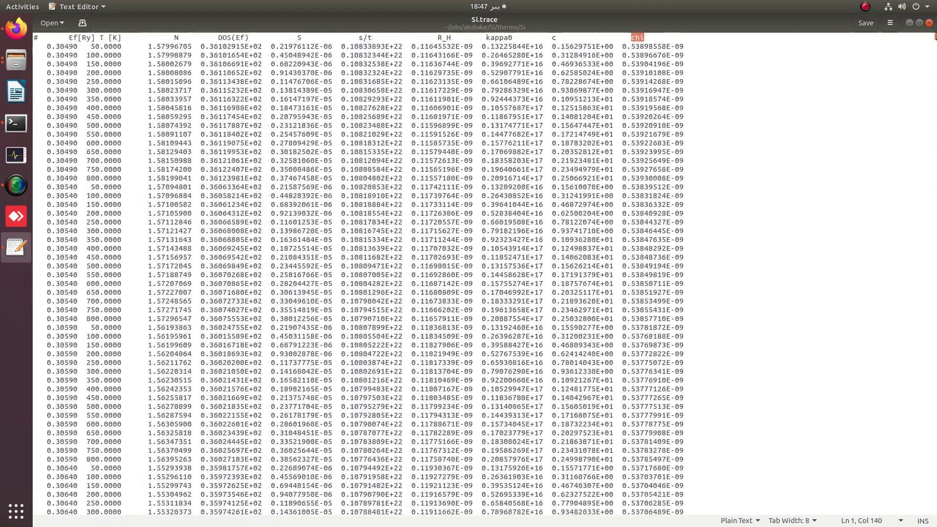
pyautogui.click(929, 23)
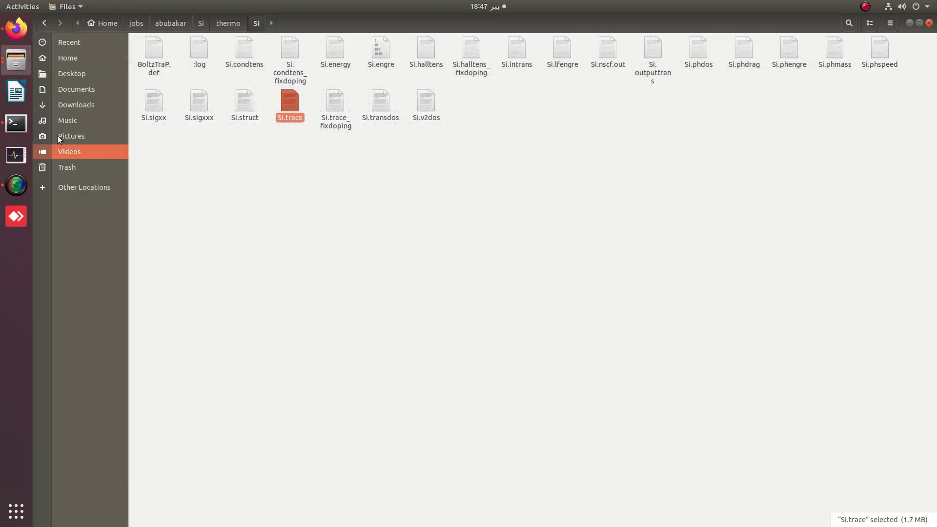